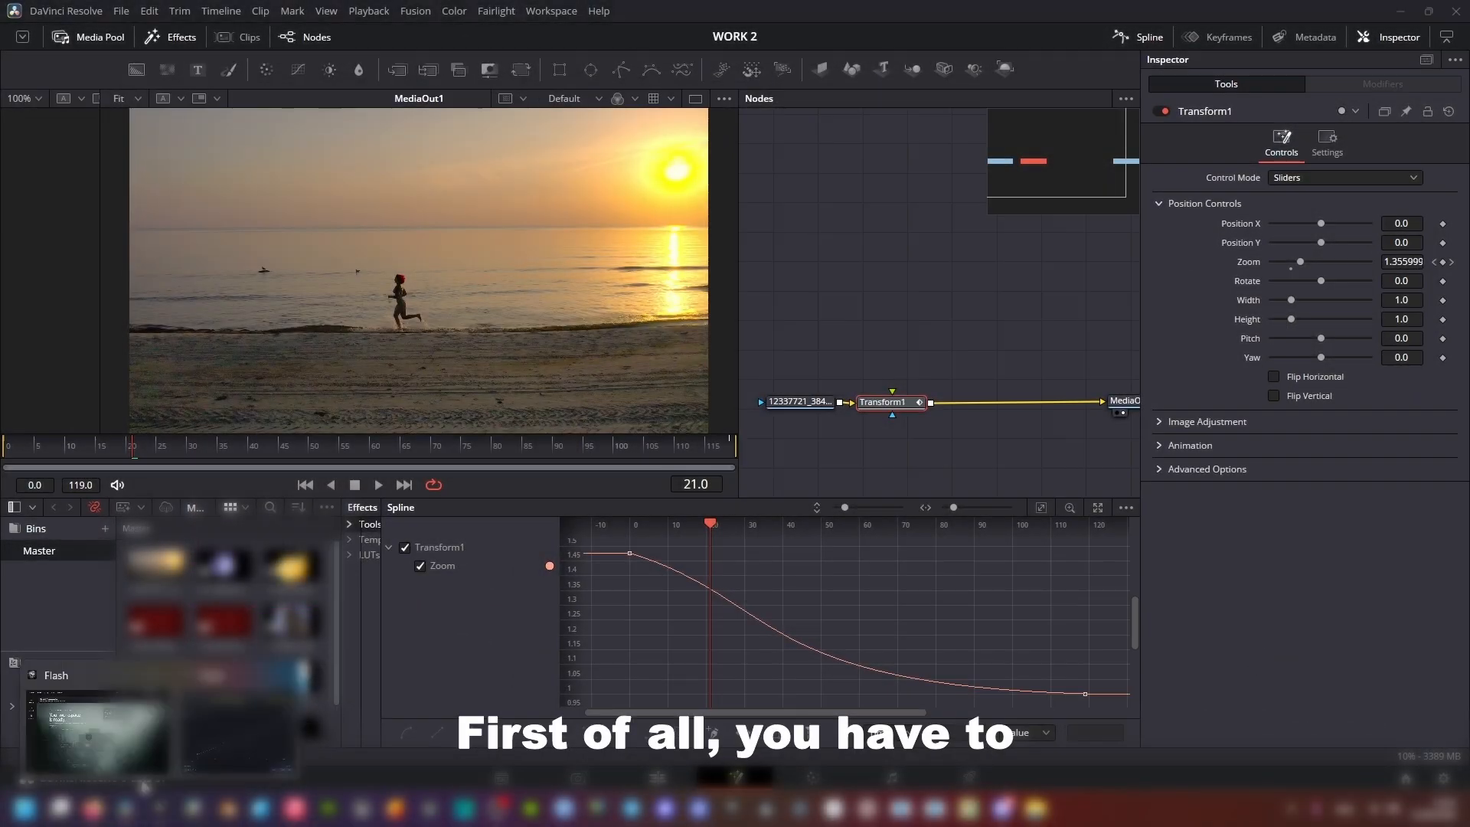
# Switch to the Flash window and launch the ekFlow 2 module from it.
pyautogui.click(118, 741)
pyautogui.moveTo(664, 224); pyautogui.dragTo(595, 127)
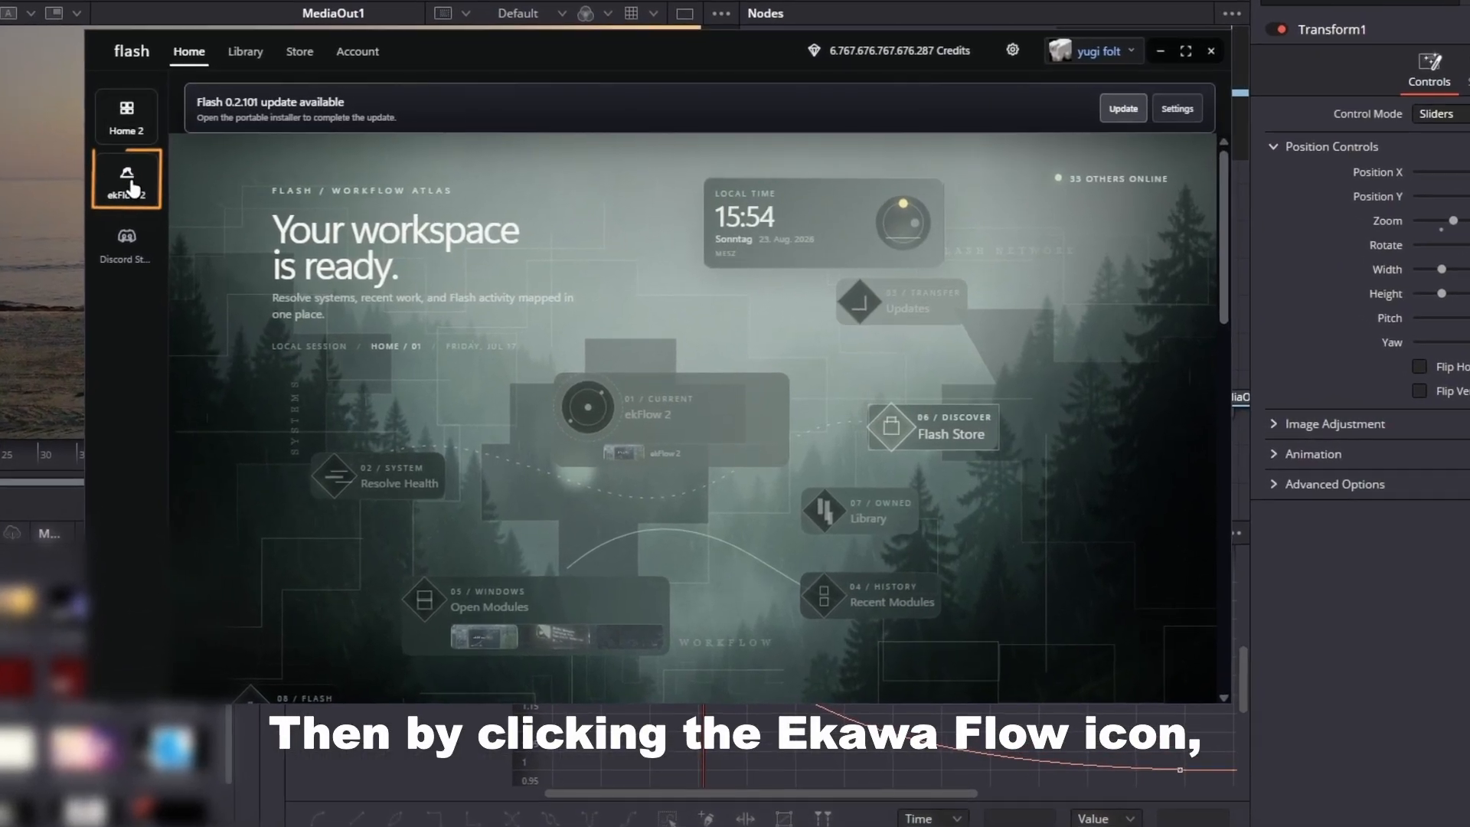
pyautogui.click(132, 189)
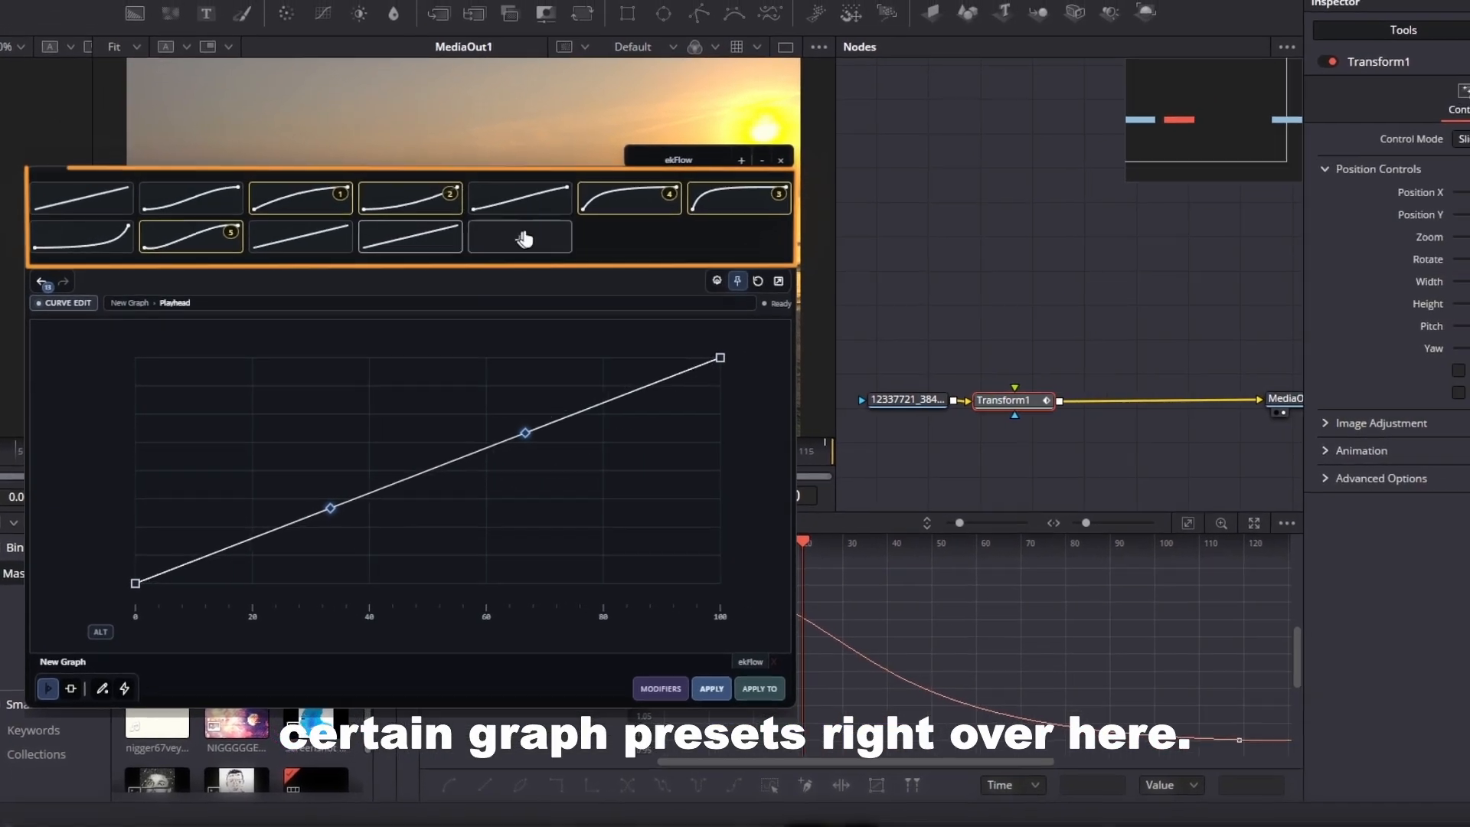
# Assign the unnumbered graph preset between presets 2 and 4 to the grid and bring up the preset grid.
pyautogui.rightClick(505, 209)
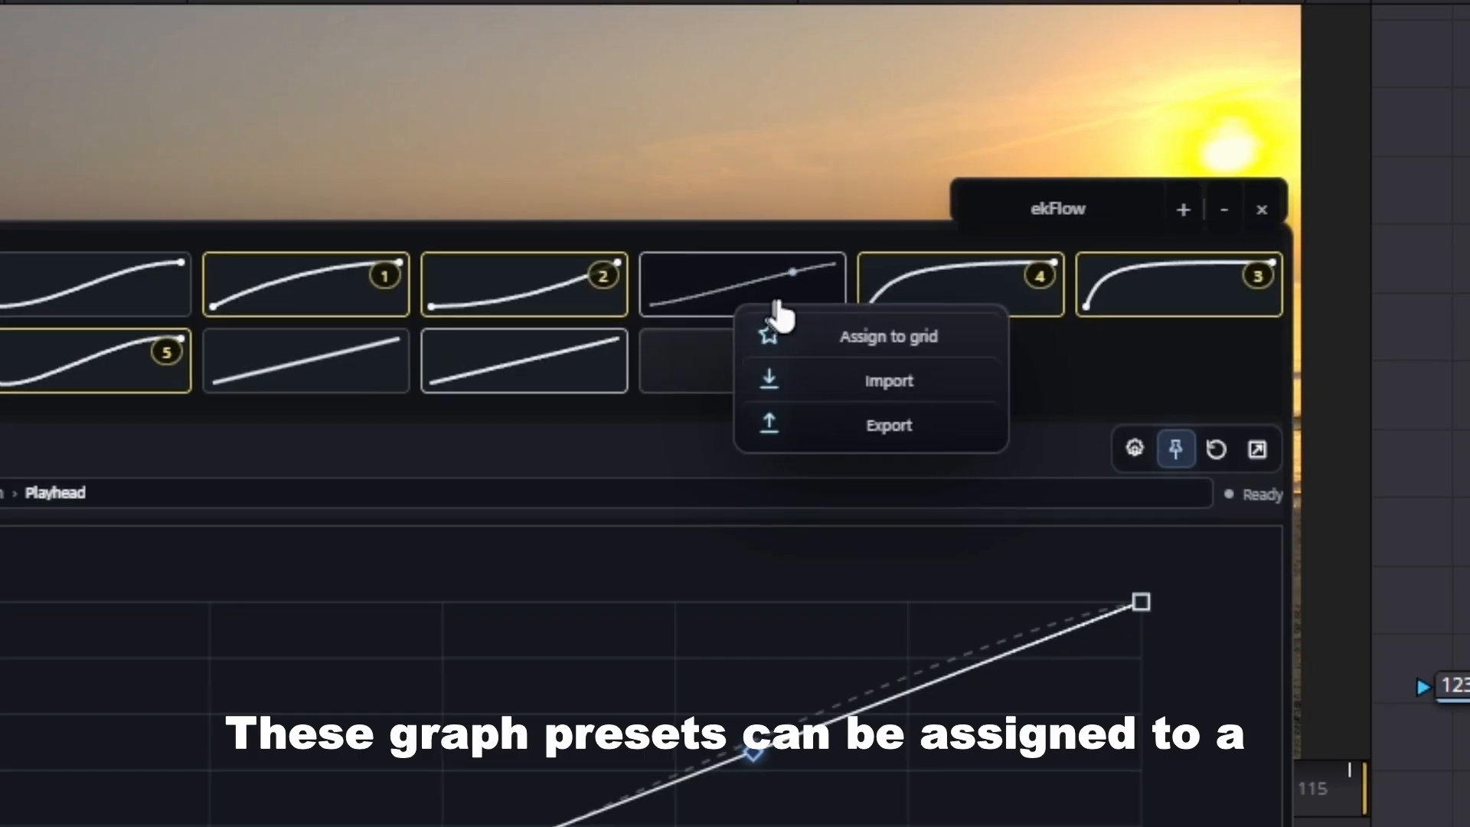
pyautogui.click(837, 334)
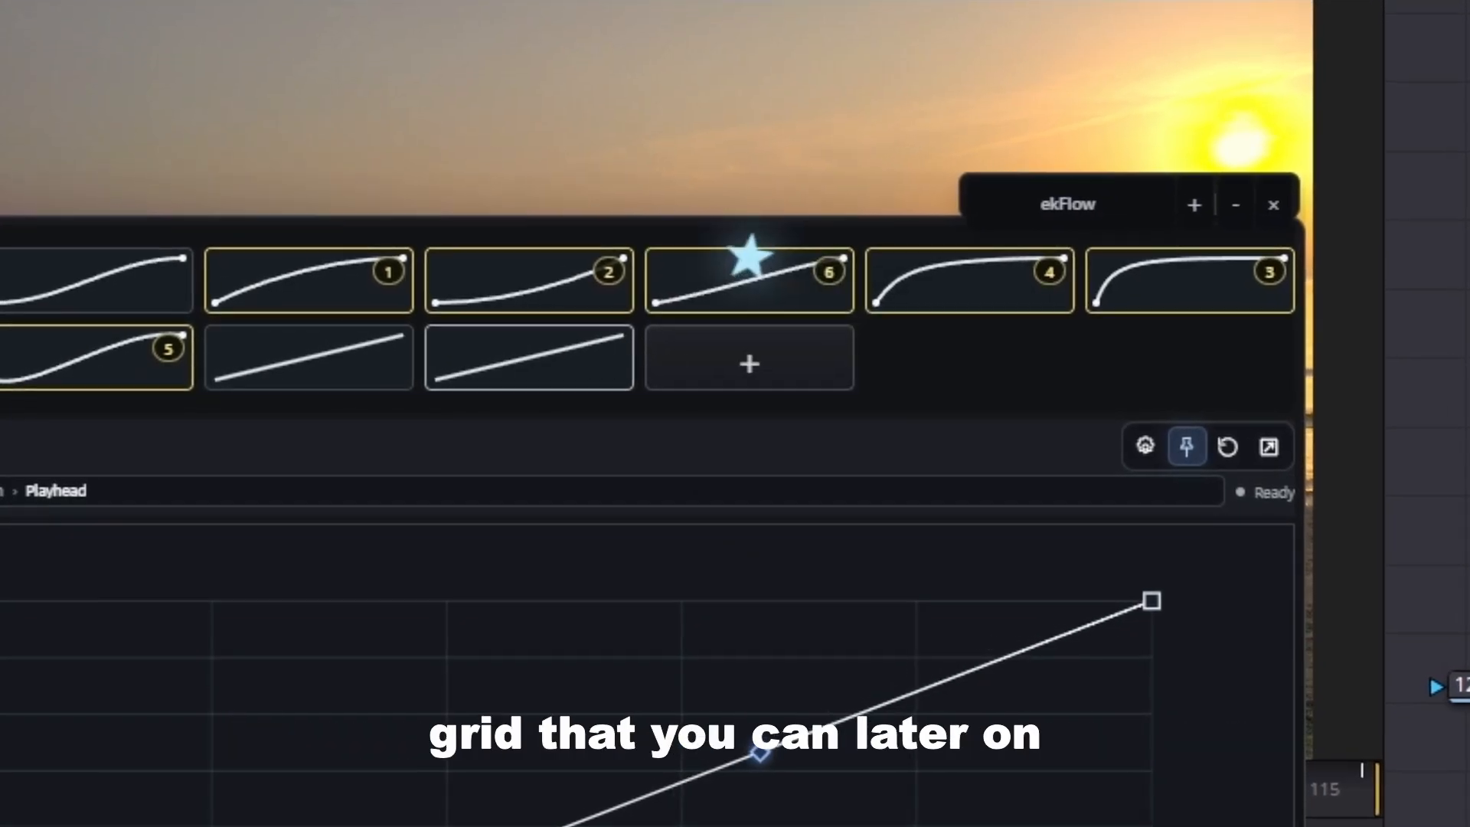
pyautogui.press('r')
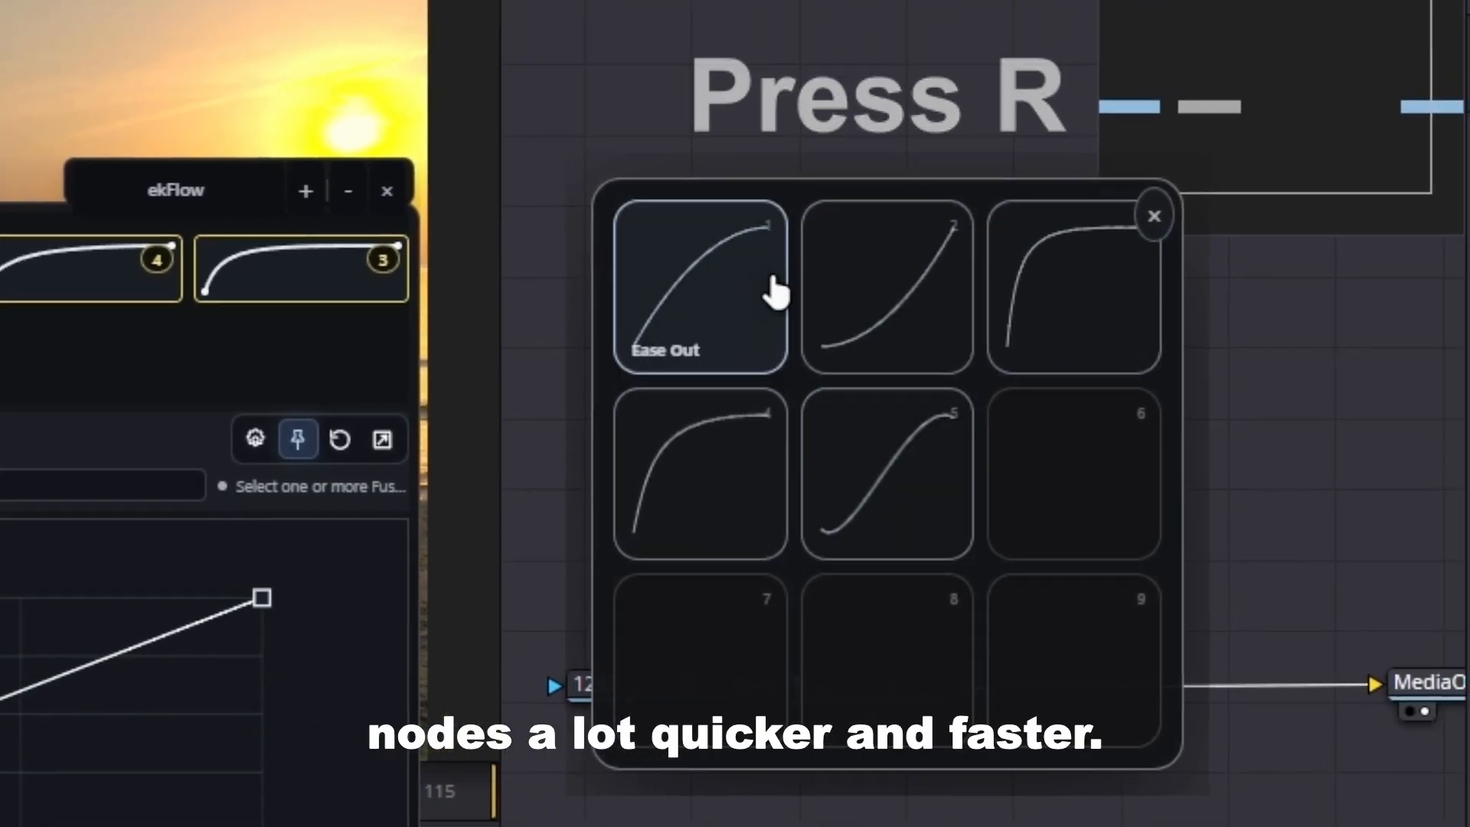
# Reshape the New Graph curve into a steep ease-out by pulling both of its handles toward the upper start of the graph.
pyautogui.moveTo(534, 433); pyautogui.dragTo(384, 409)
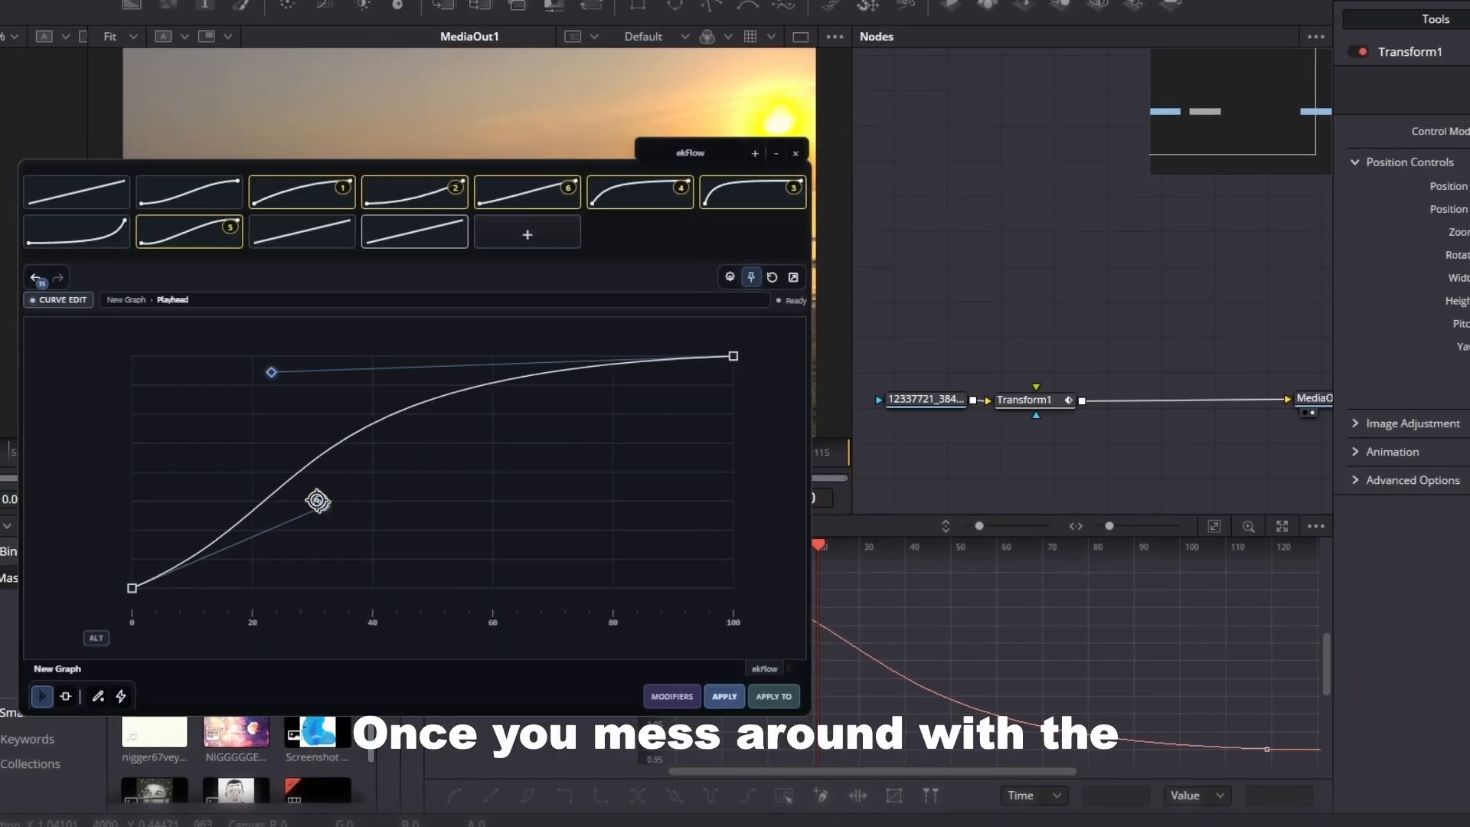
pyautogui.moveTo(160, 402); pyautogui.dragTo(153, 399)
pyautogui.moveTo(271, 372); pyautogui.dragTo(231, 365)
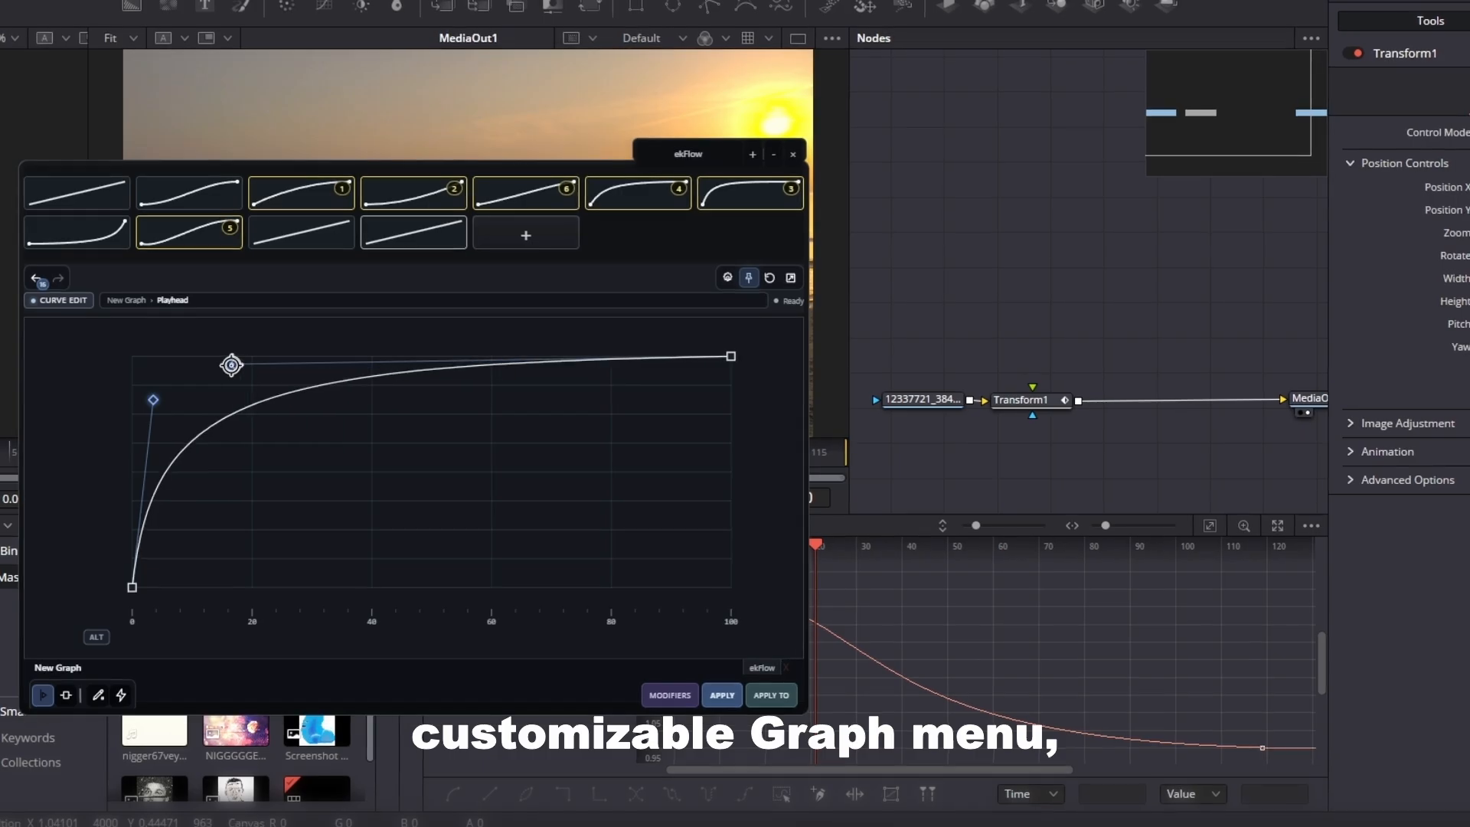
pyautogui.moveTo(147, 399); pyautogui.dragTo(144, 400)
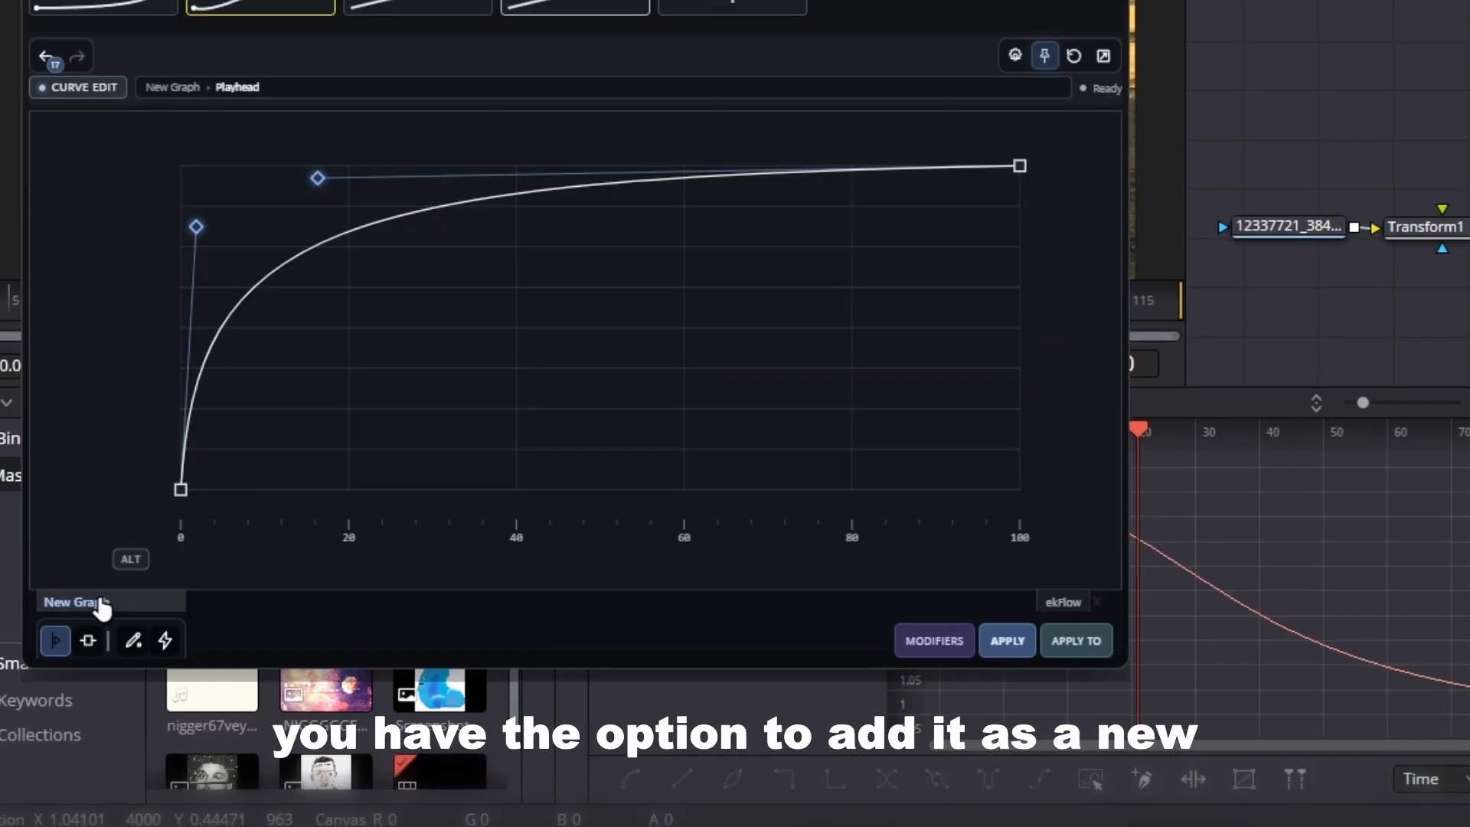
# Save the customized curve as a new preset named "hello world".
pyautogui.click(70, 667)
pyautogui.click(225, 589)
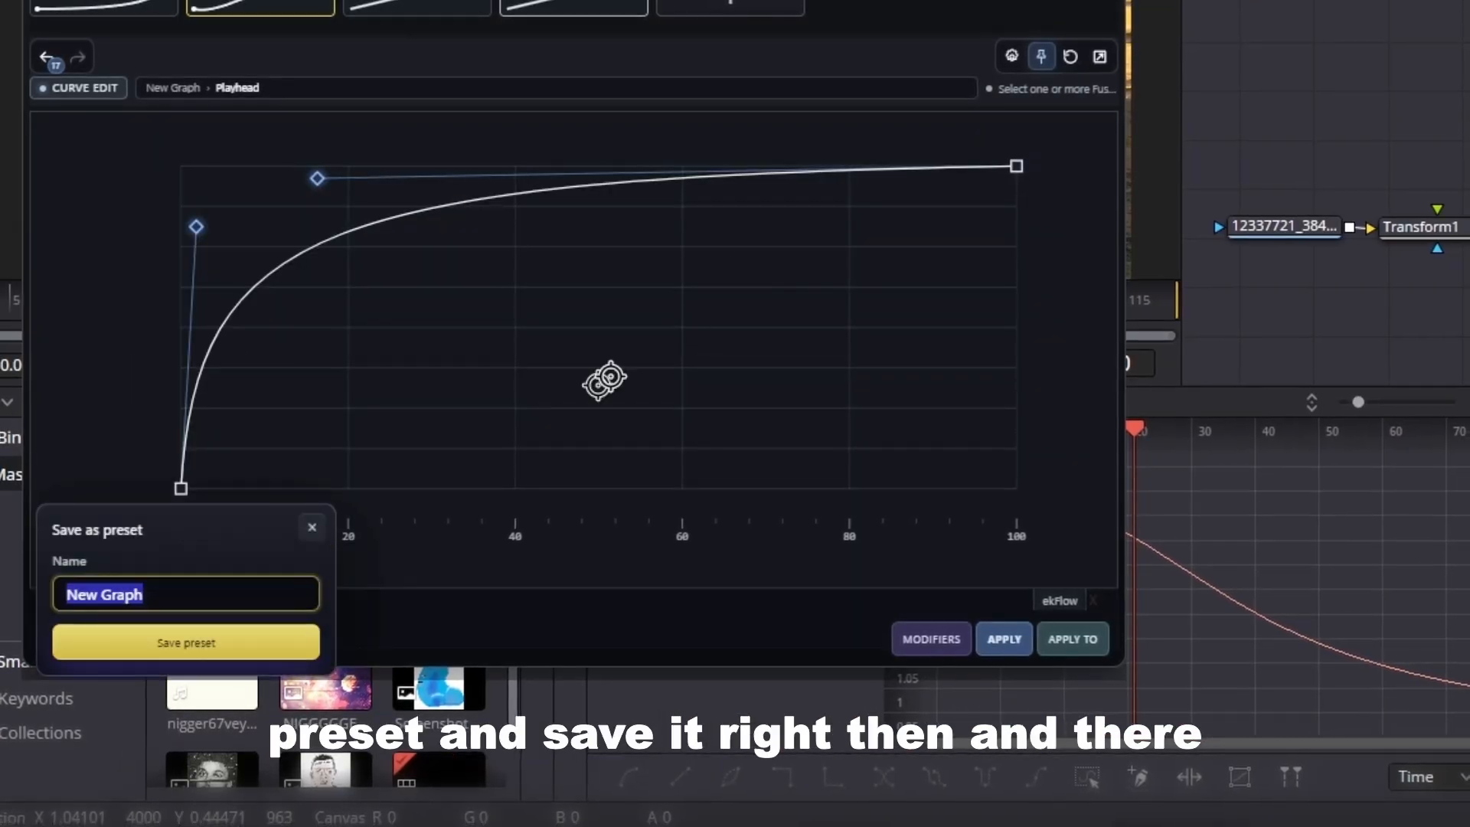
pyautogui.press('BackSpace')
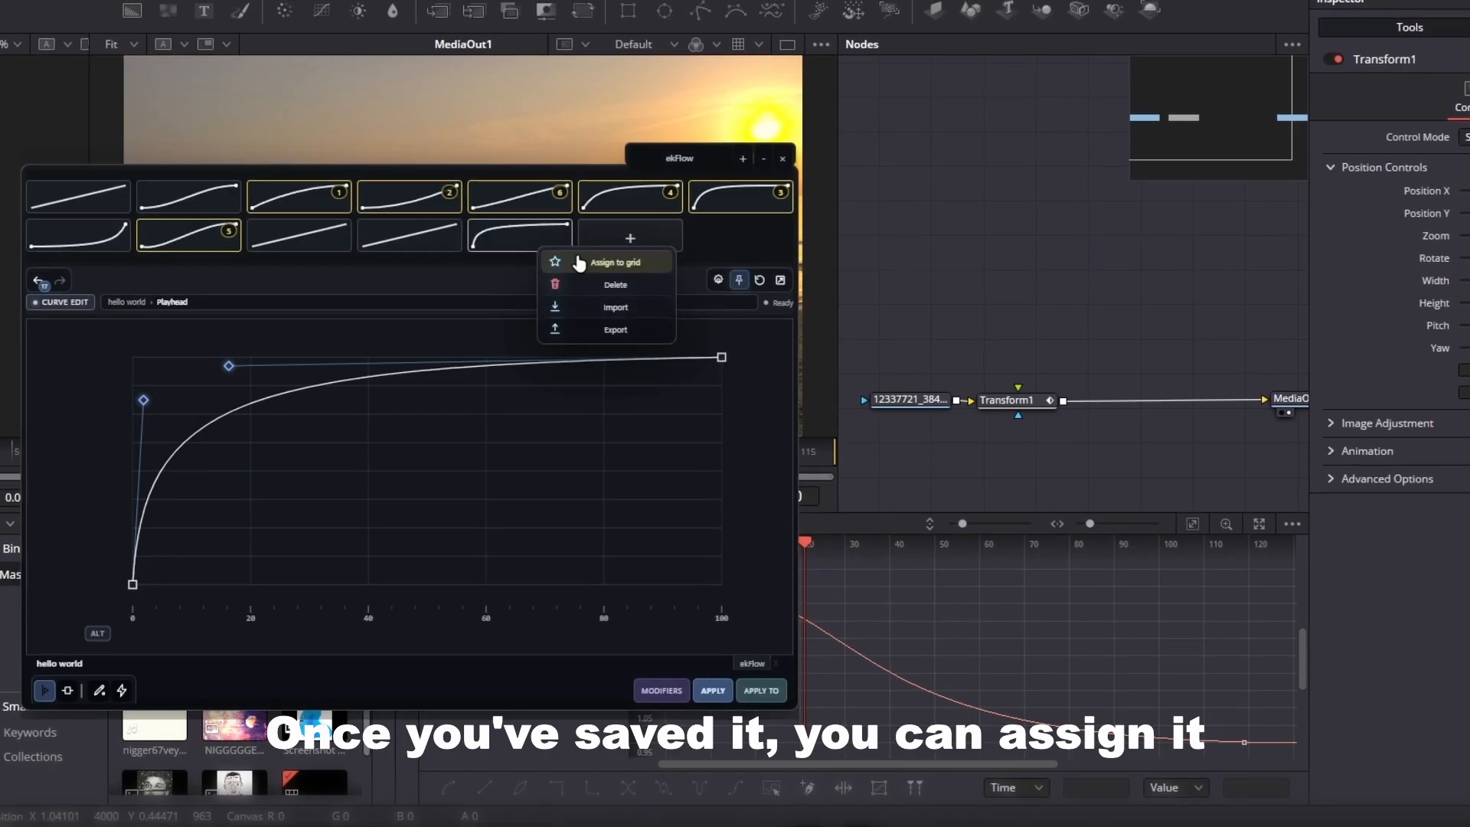
# Assign the "hello world" preset to the grid and bring up the preset grid over the nodes.
pyautogui.click(579, 263)
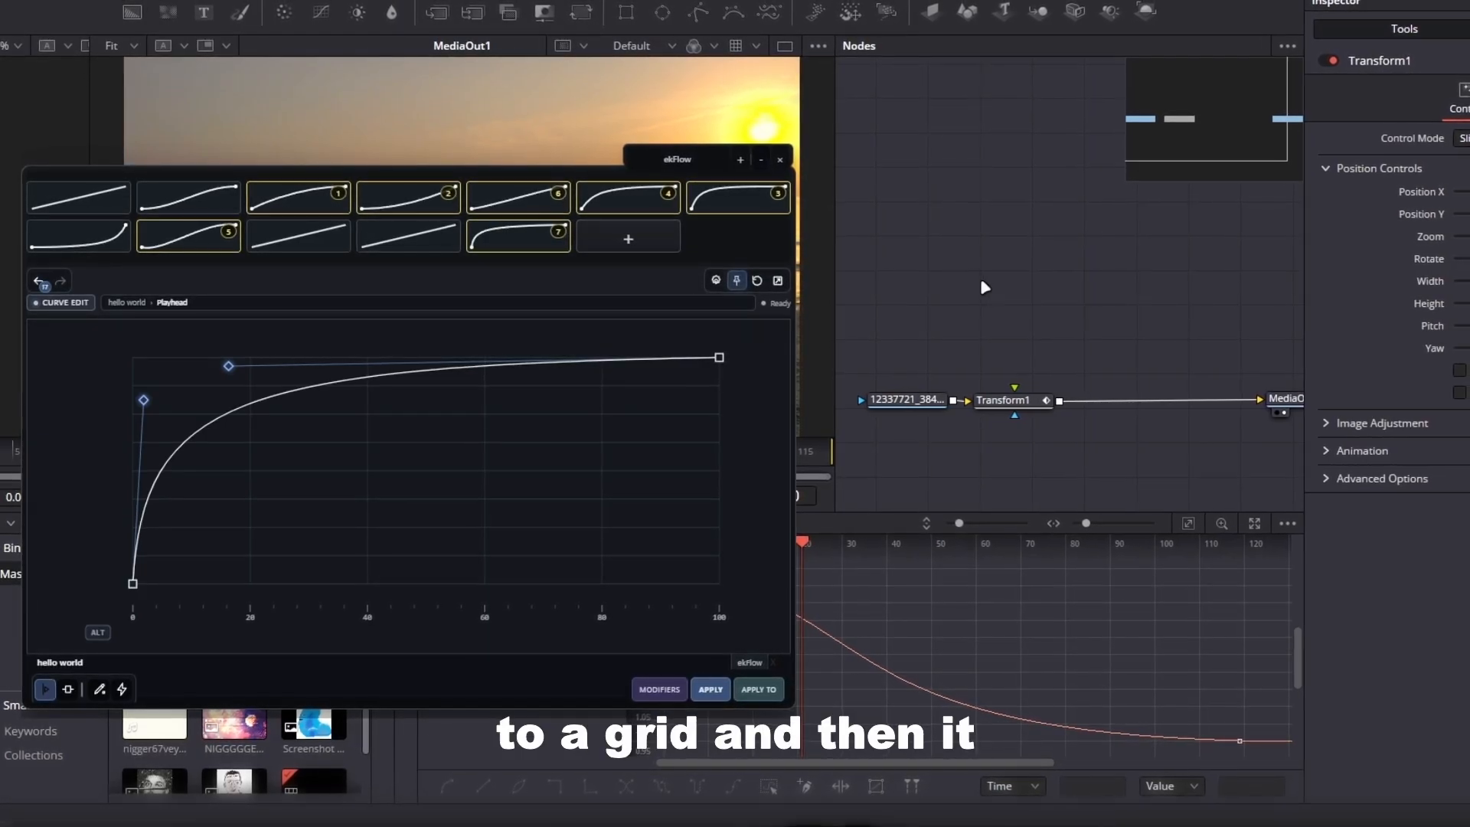
pyautogui.press('r')
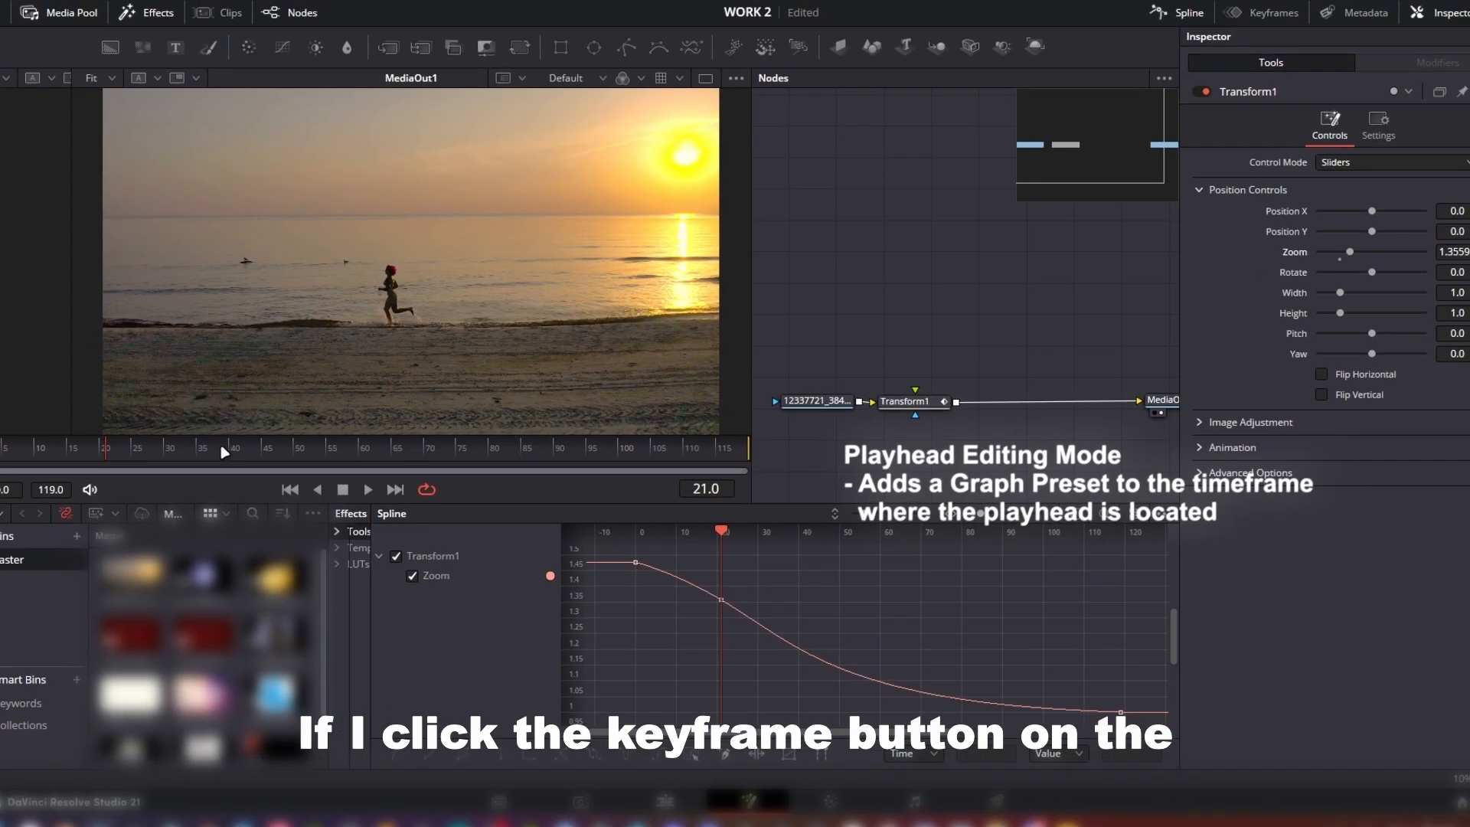
# Place the playhead between the two middle Zoom keyframes and apply the "hello world" curve to that Transform1 segment in Playhead mode.
pyautogui.moveTo(224, 451); pyautogui.dragTo(339, 451)
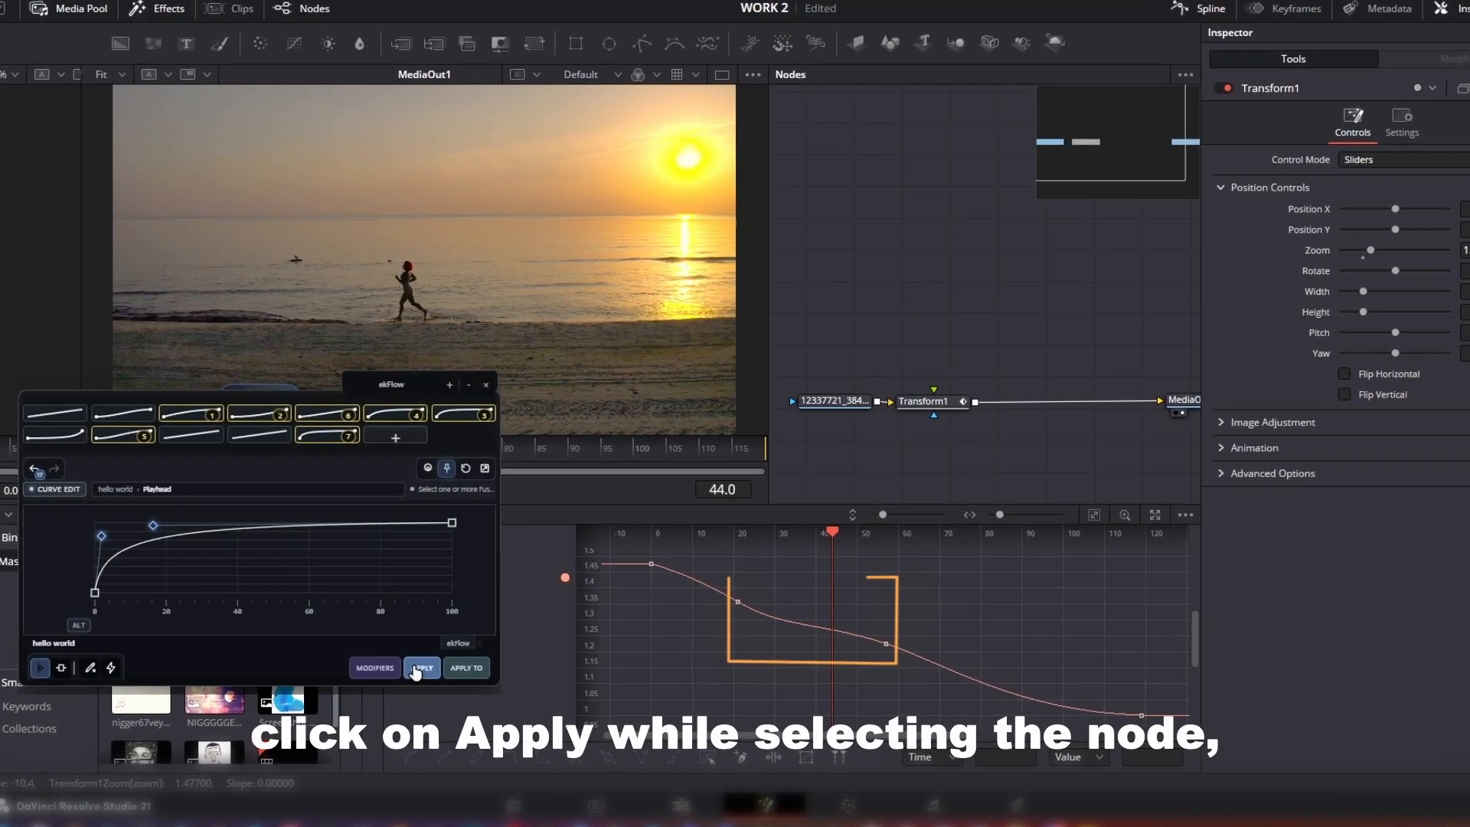
pyautogui.click(414, 672)
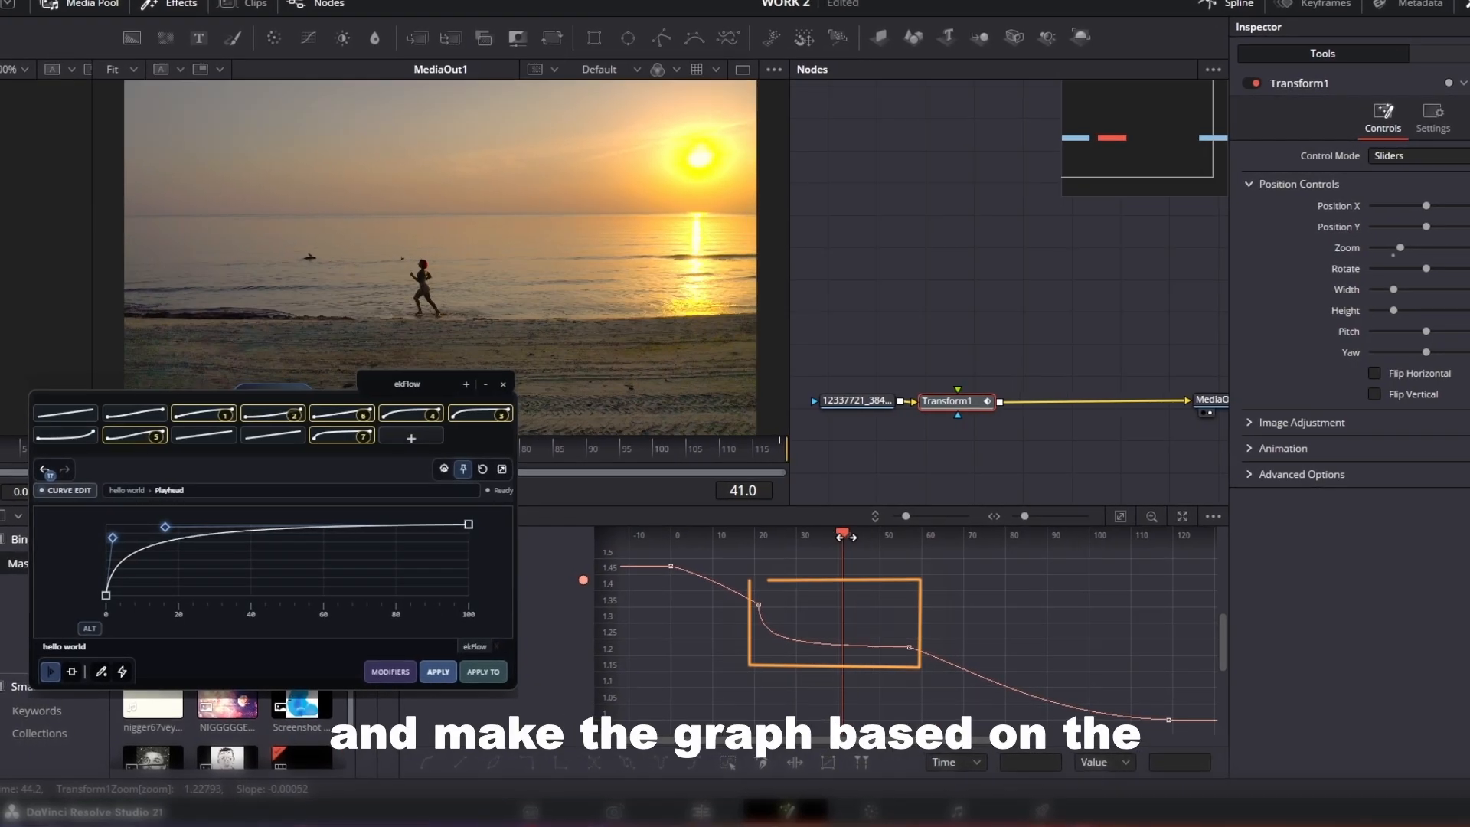
pyautogui.moveTo(846, 537); pyautogui.dragTo(854, 539)
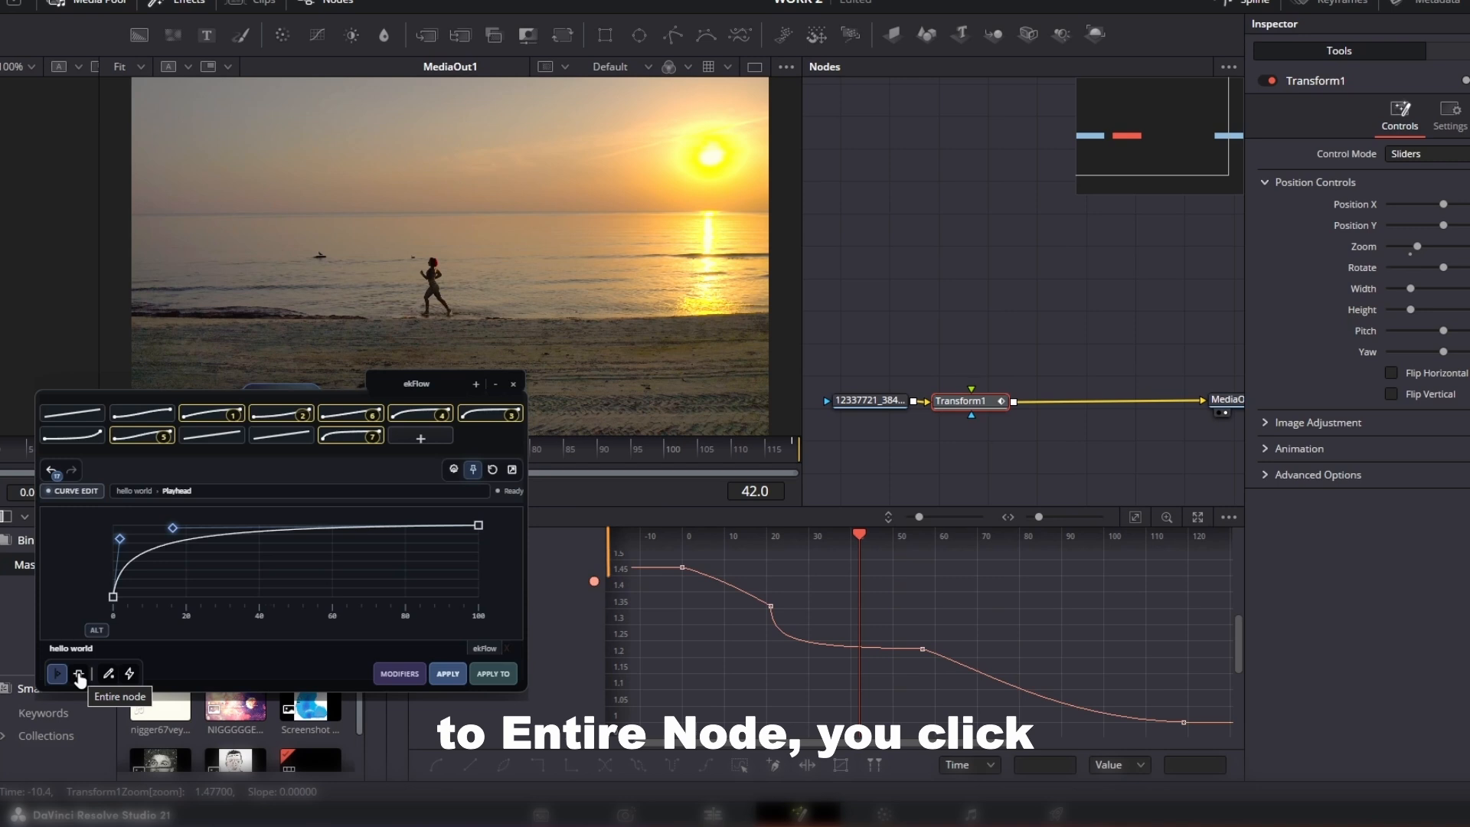
# Switch the editing mode to Entire node and apply the "hello world" curve to all Transform1 Zoom keyframes.
pyautogui.click(79, 674)
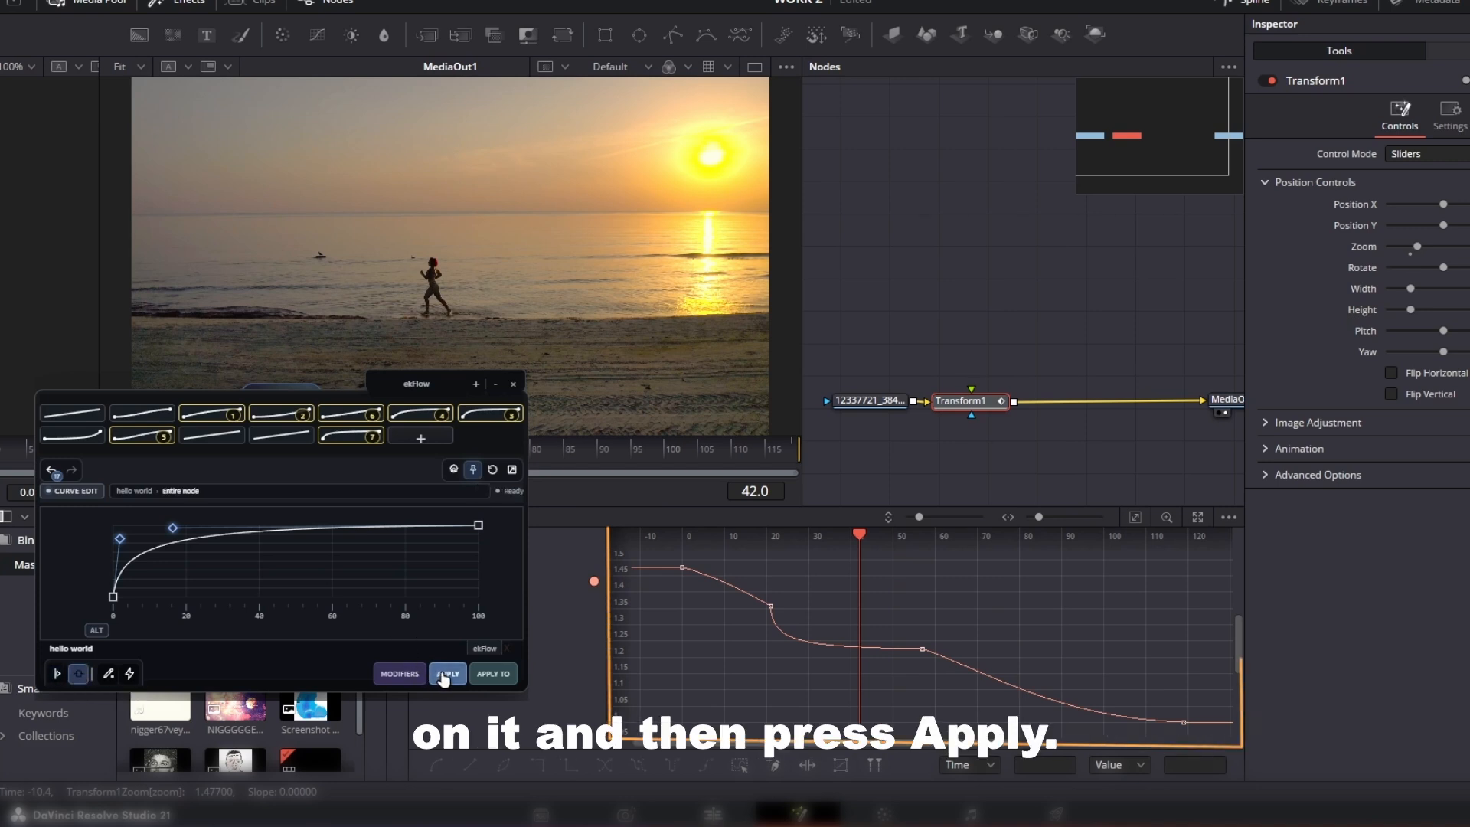
pyautogui.click(447, 674)
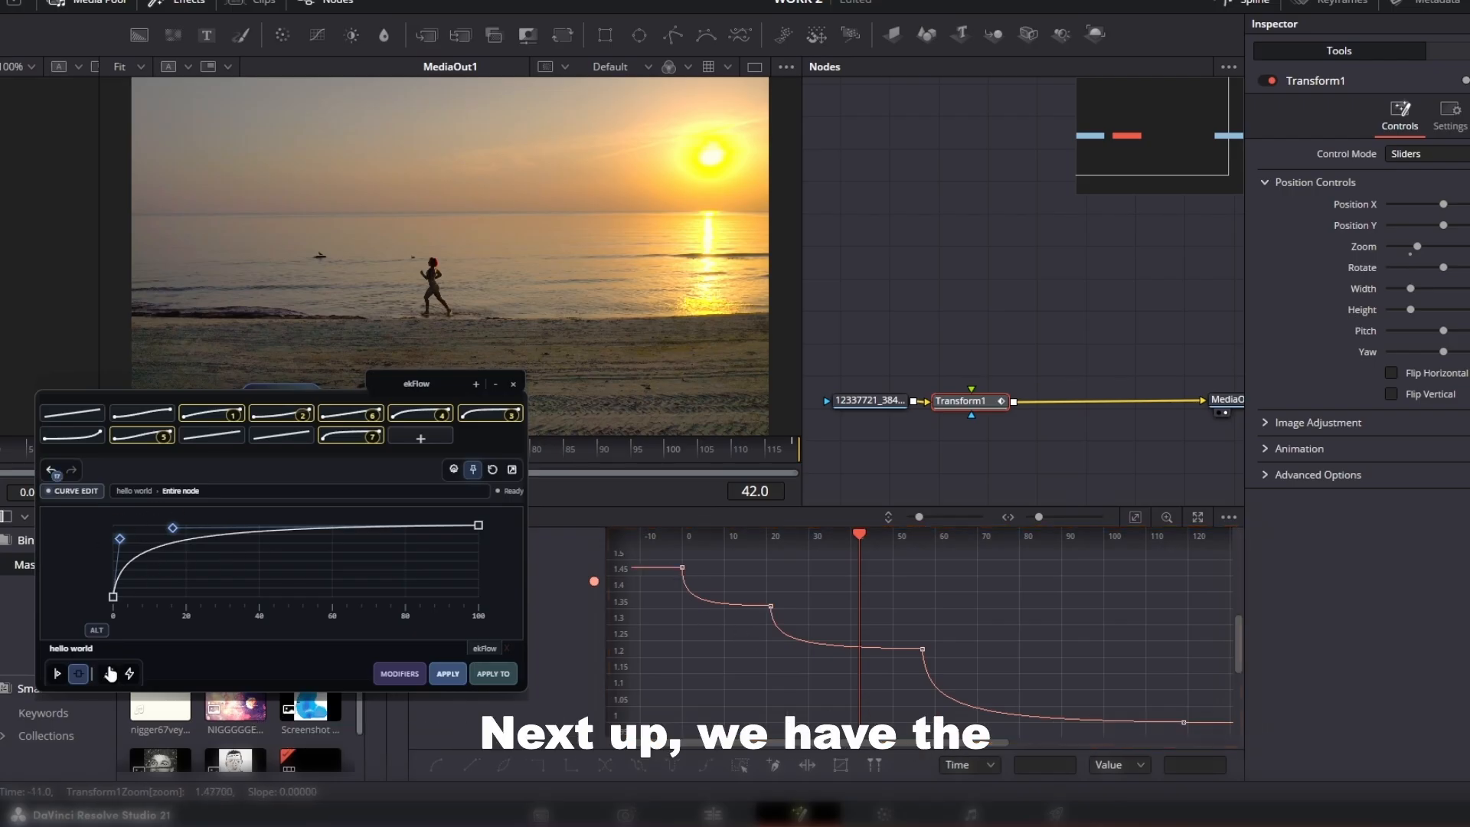
# Load Transform1's Zoom curve in Edit directly mode, raise the incoming handle of the third keyframe, and apply the change.
pyautogui.click(108, 673)
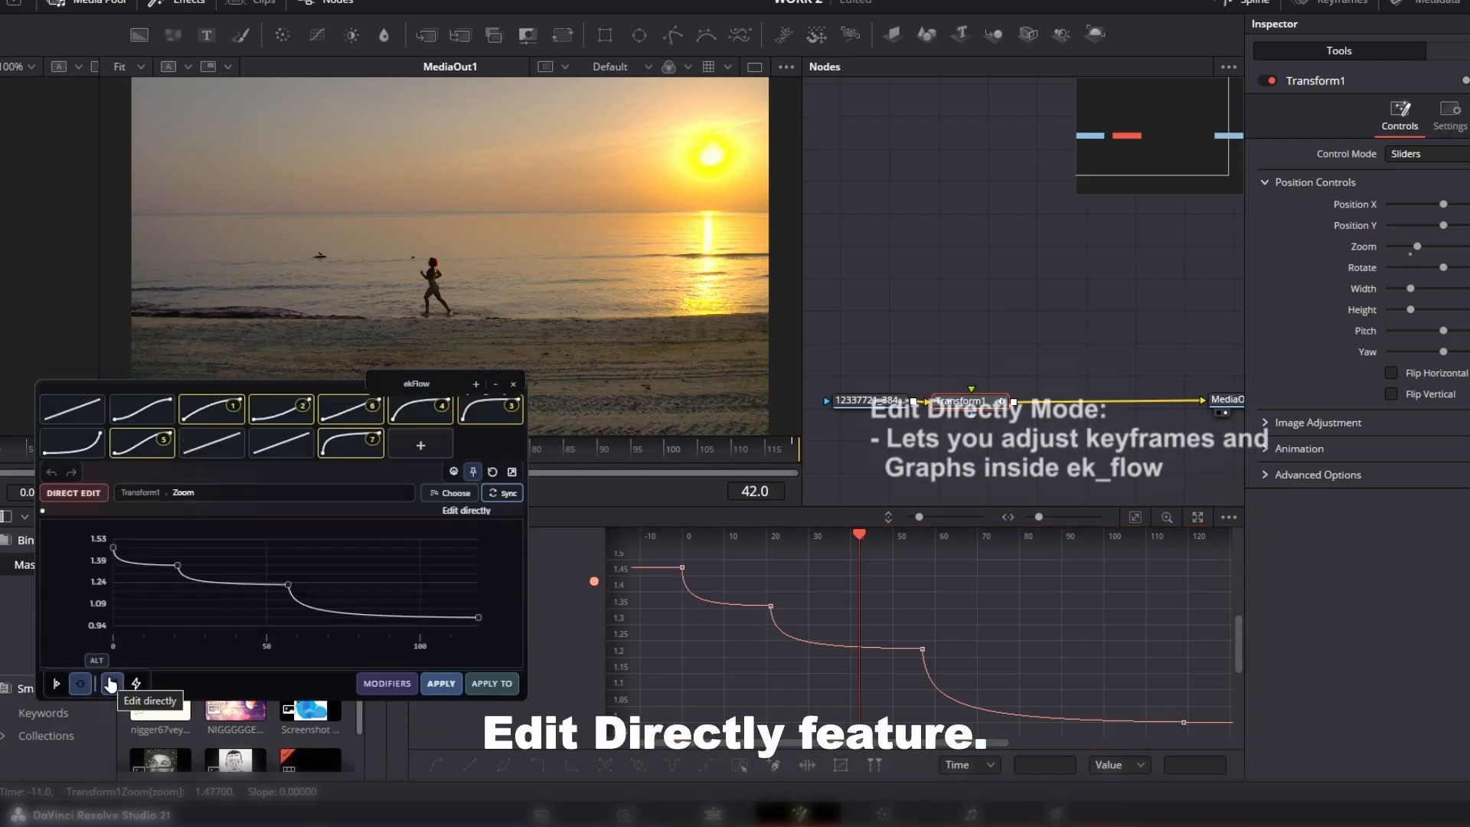
pyautogui.press('a')
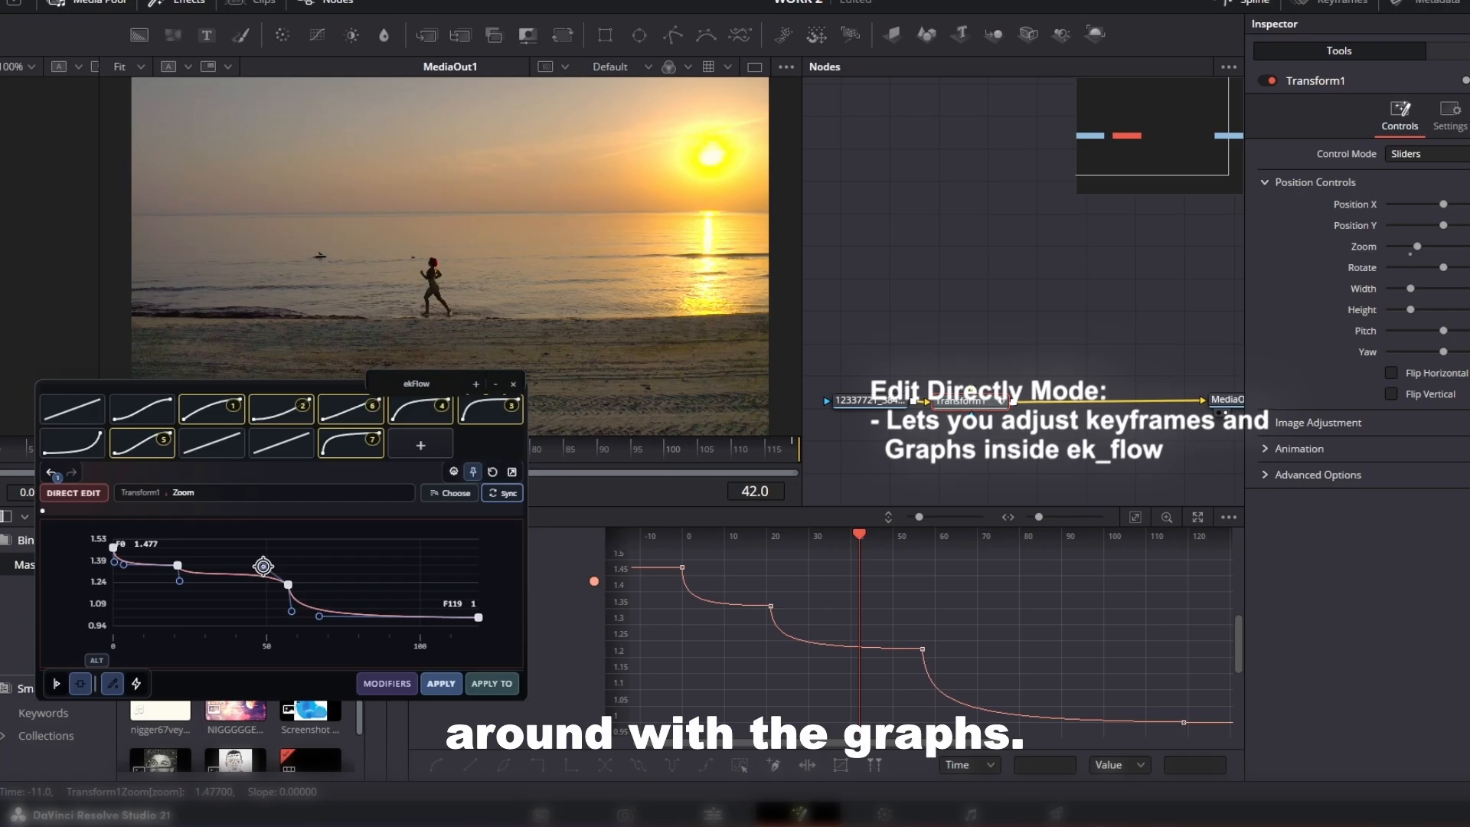
pyautogui.moveTo(216, 582); pyautogui.dragTo(268, 566)
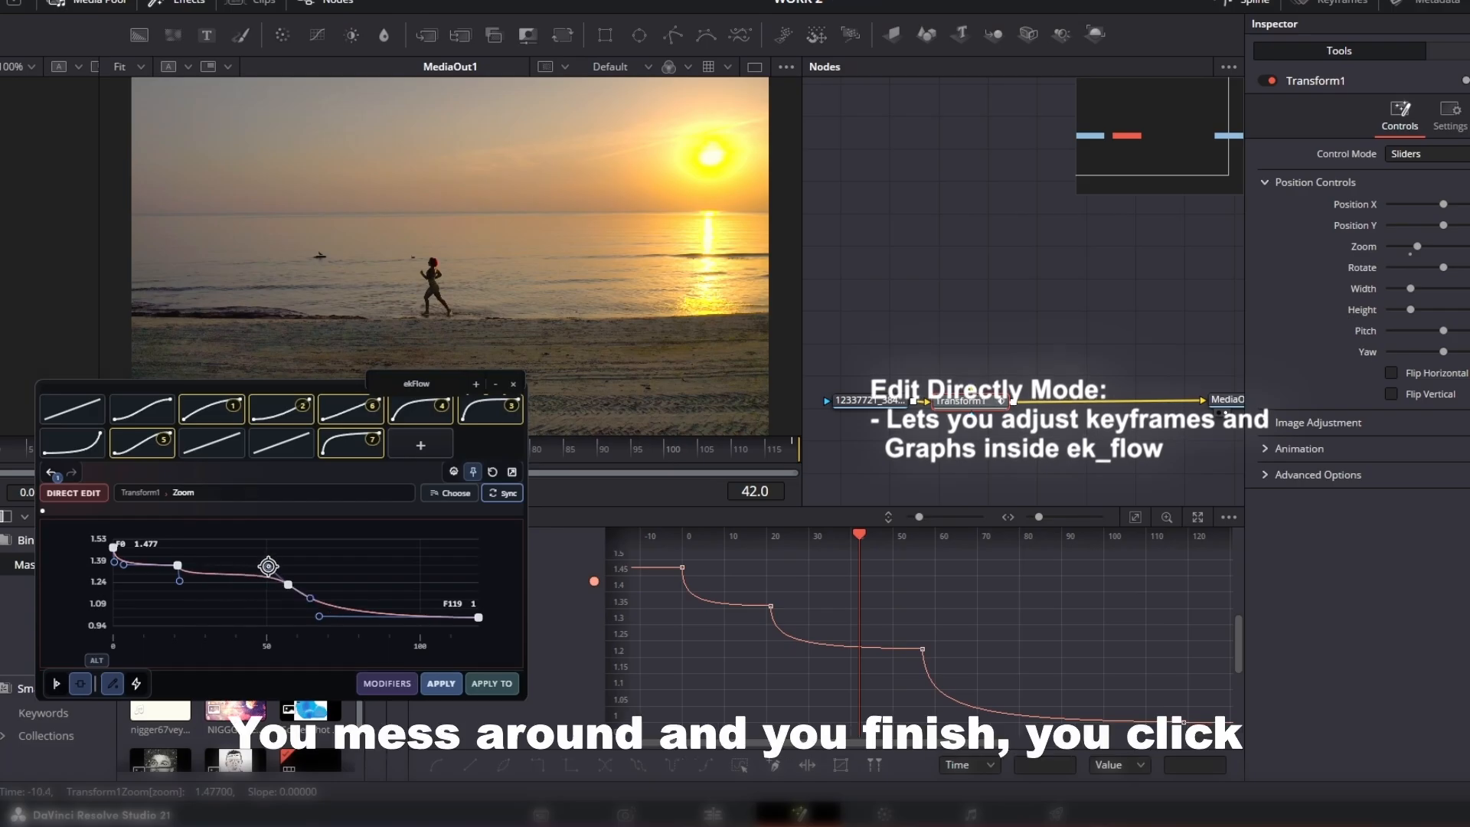
pyautogui.click(444, 684)
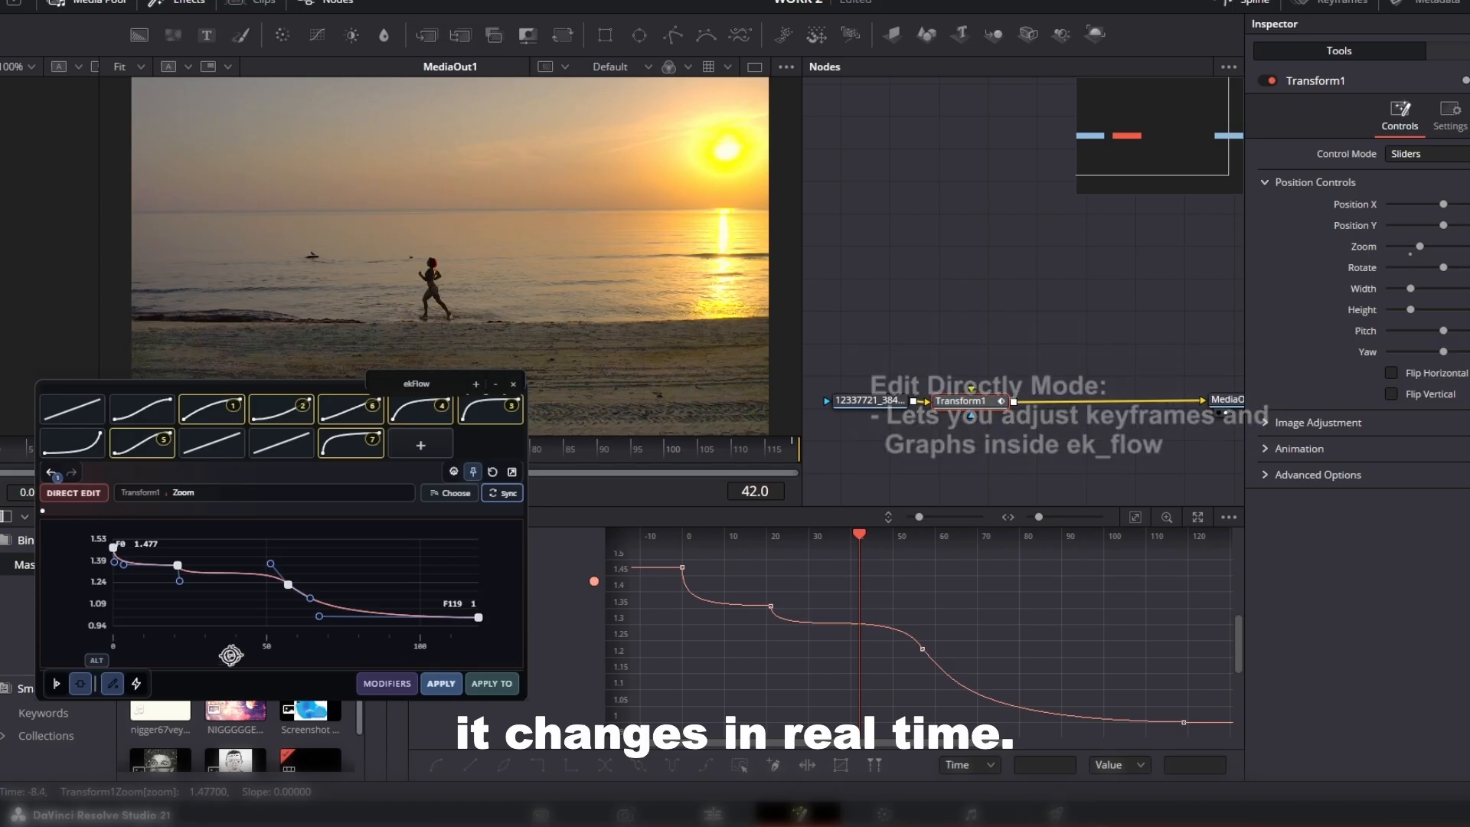
# Enable real-time updating for direct editing and adjust the last Zoom segment by moving its lower handle further along the curve.
pyautogui.click(119, 683)
pyautogui.click(113, 680)
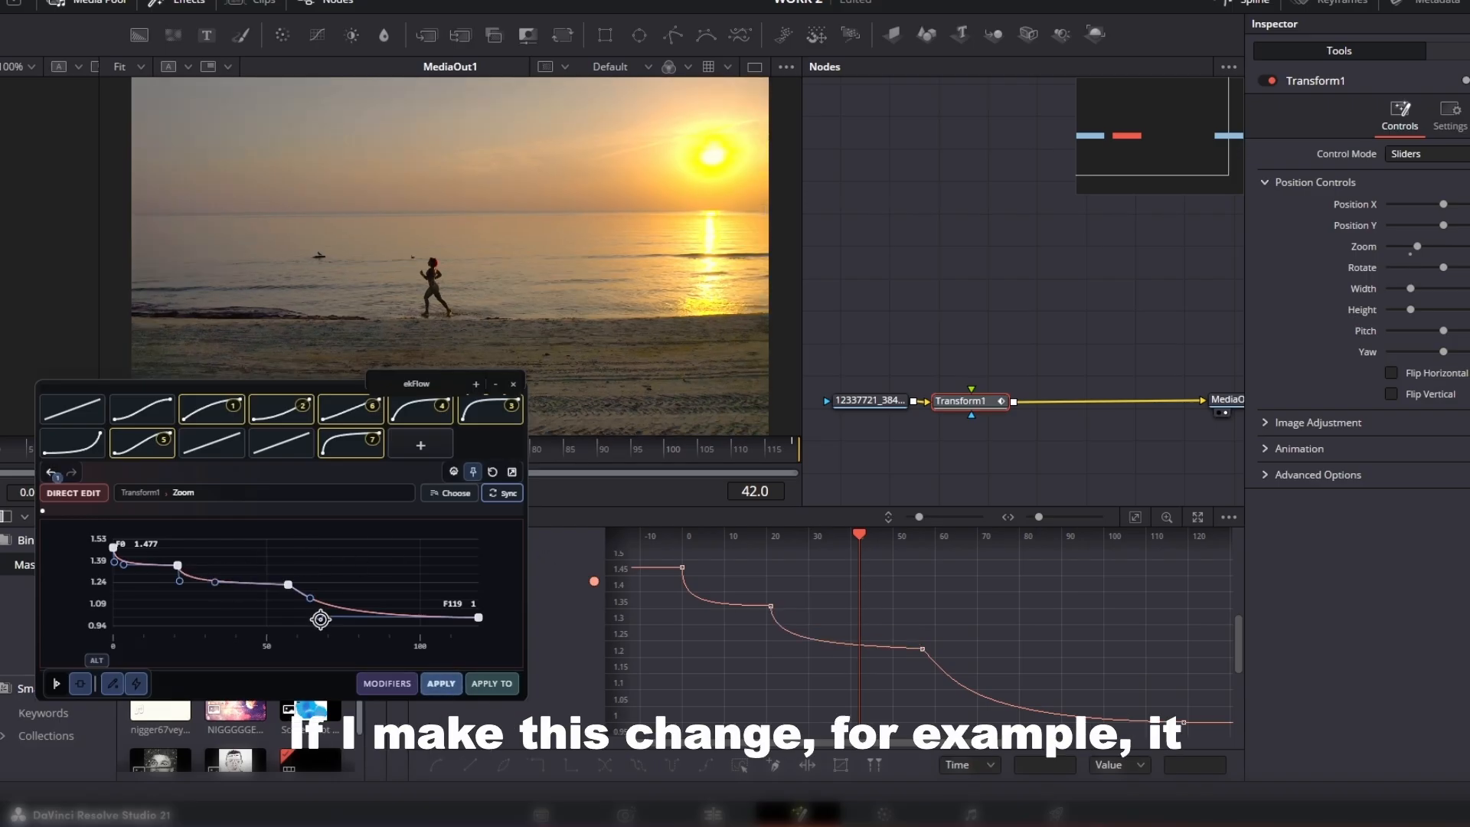
pyautogui.moveTo(340, 616); pyautogui.dragTo(379, 610)
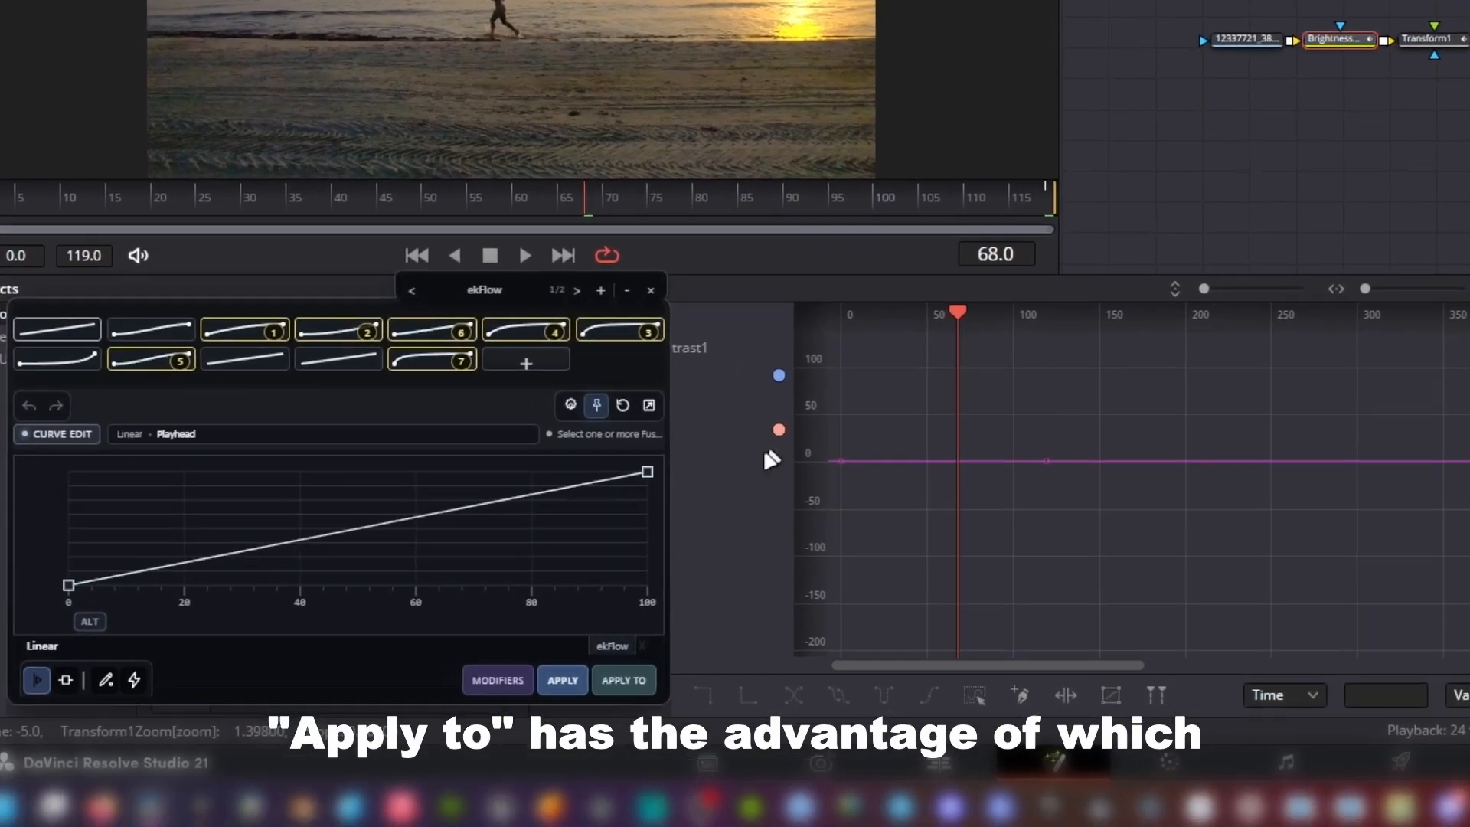
# Open the Apply To target list and check BrightnessContrast1 with its Gain parameter as the target.
pyautogui.click(603, 690)
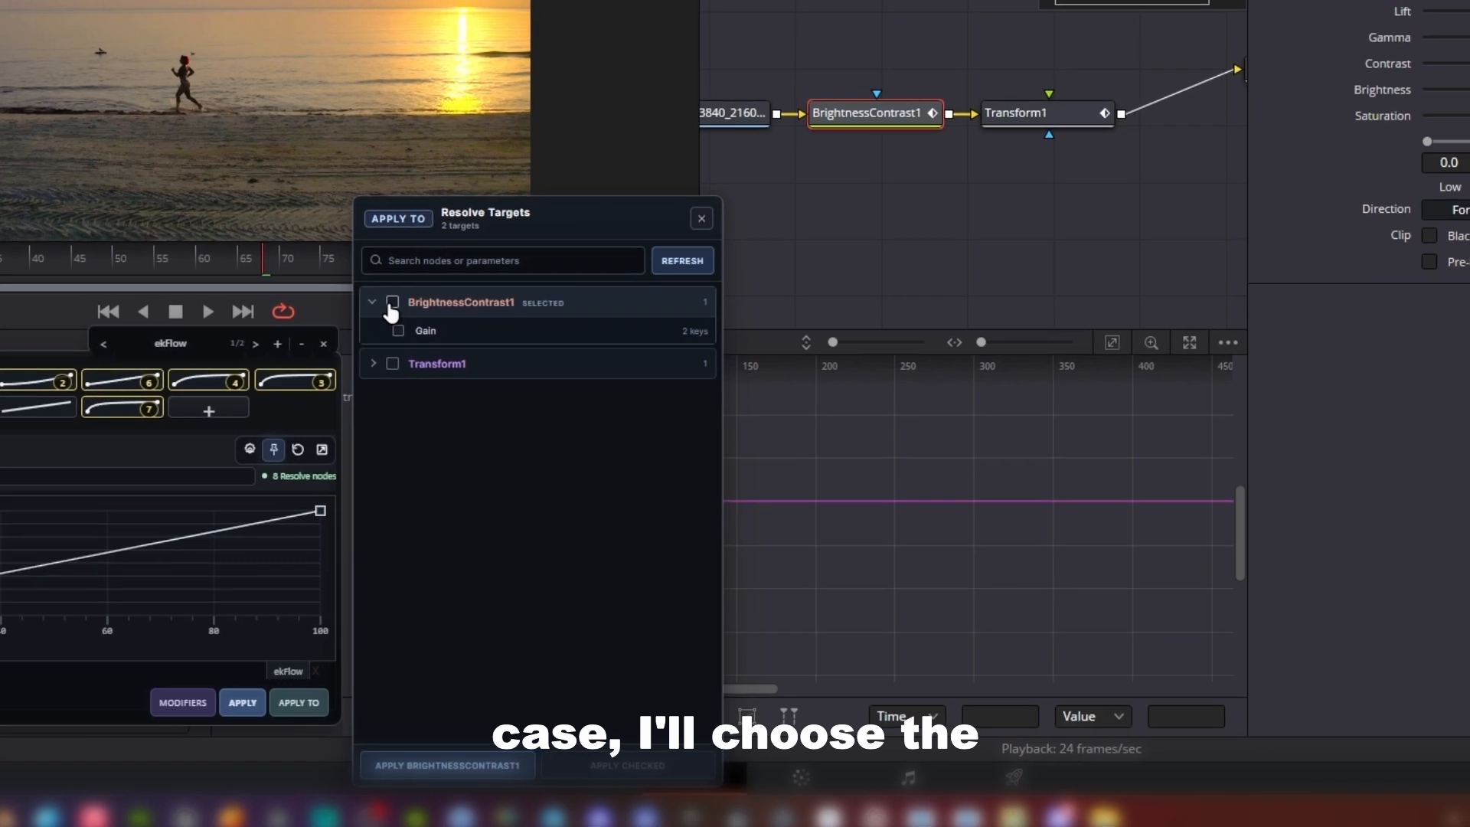
pyautogui.click(375, 306)
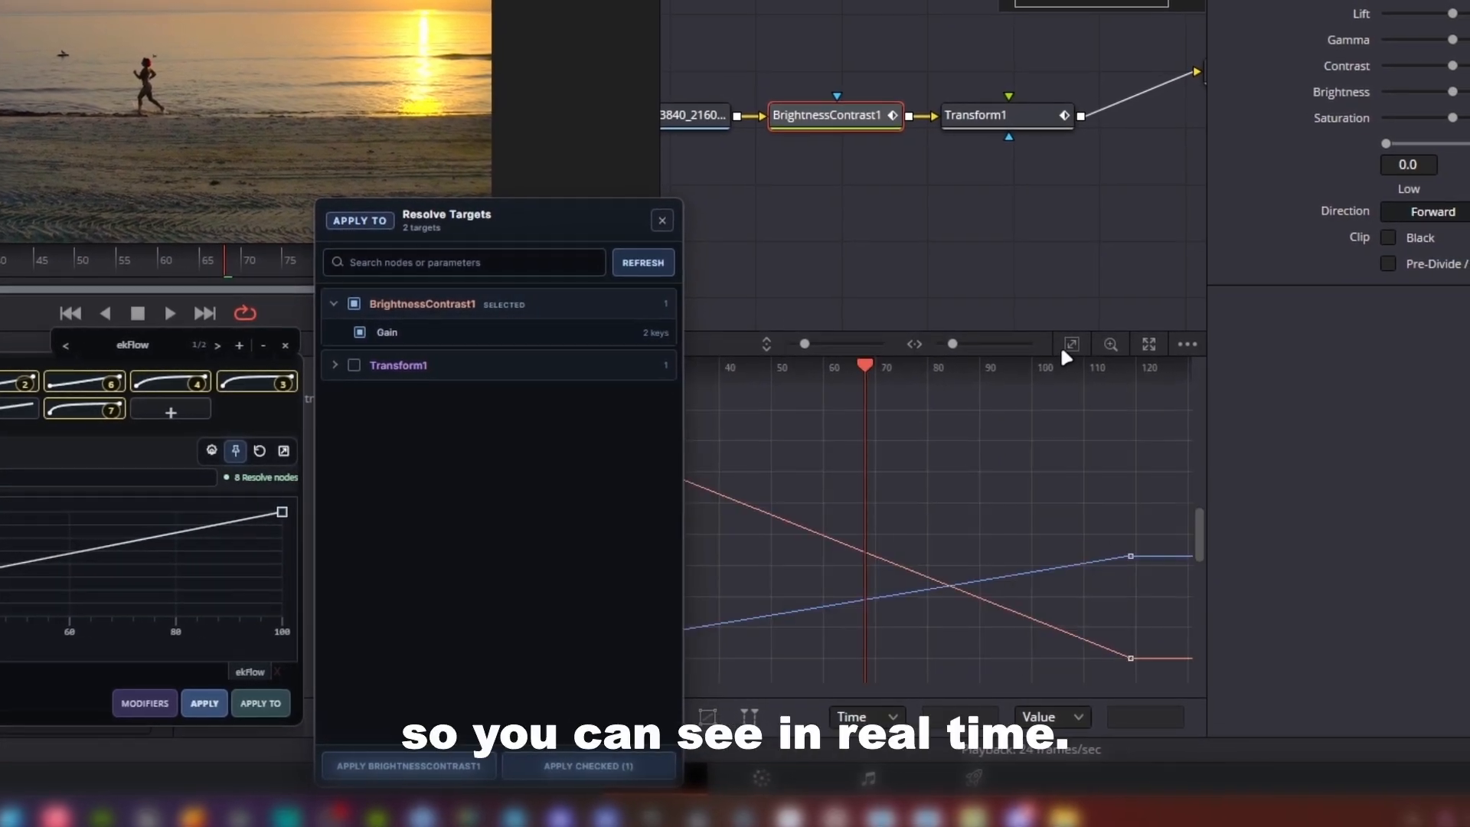
pyautogui.click(815, 120)
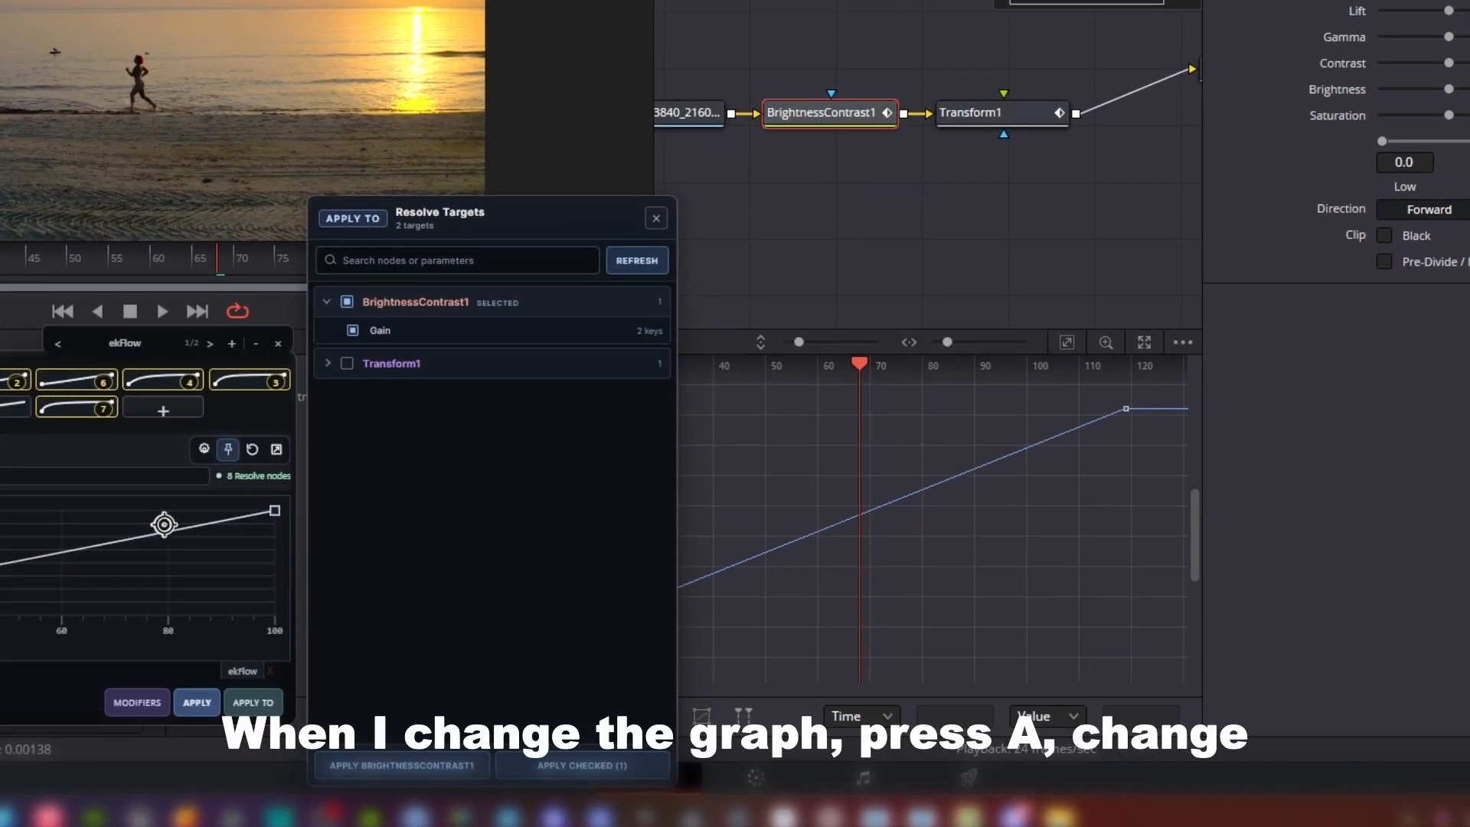
# Bend the Linear graph into an ease-out curve with its two handles and apply it to the checked BrightnessContrast1 Gain.
pyautogui.click(271, 510)
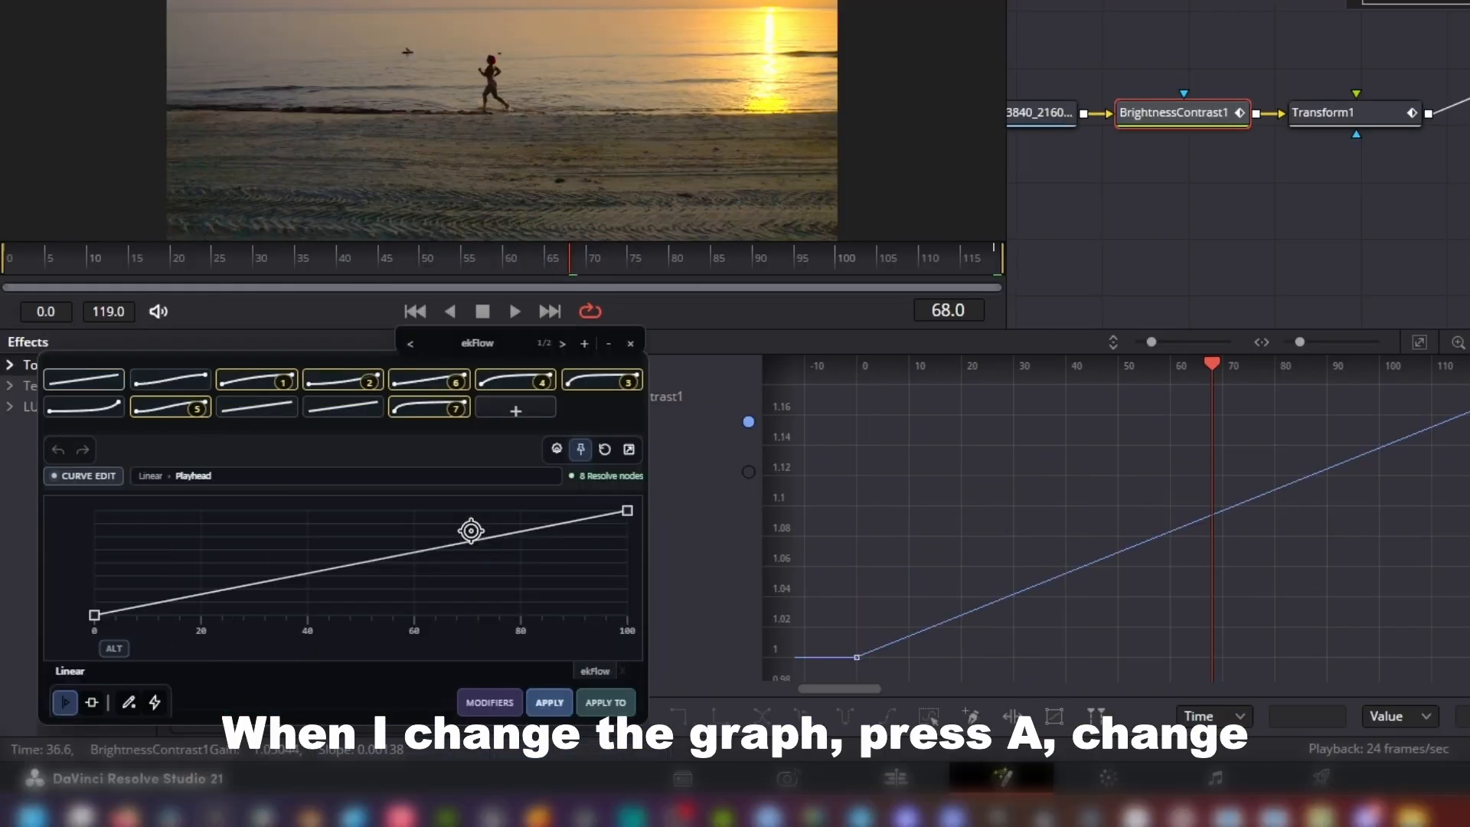
pyautogui.moveTo(343, 522); pyautogui.dragTo(315, 516)
pyautogui.moveTo(302, 567); pyautogui.dragTo(143, 540)
pyautogui.click(604, 702)
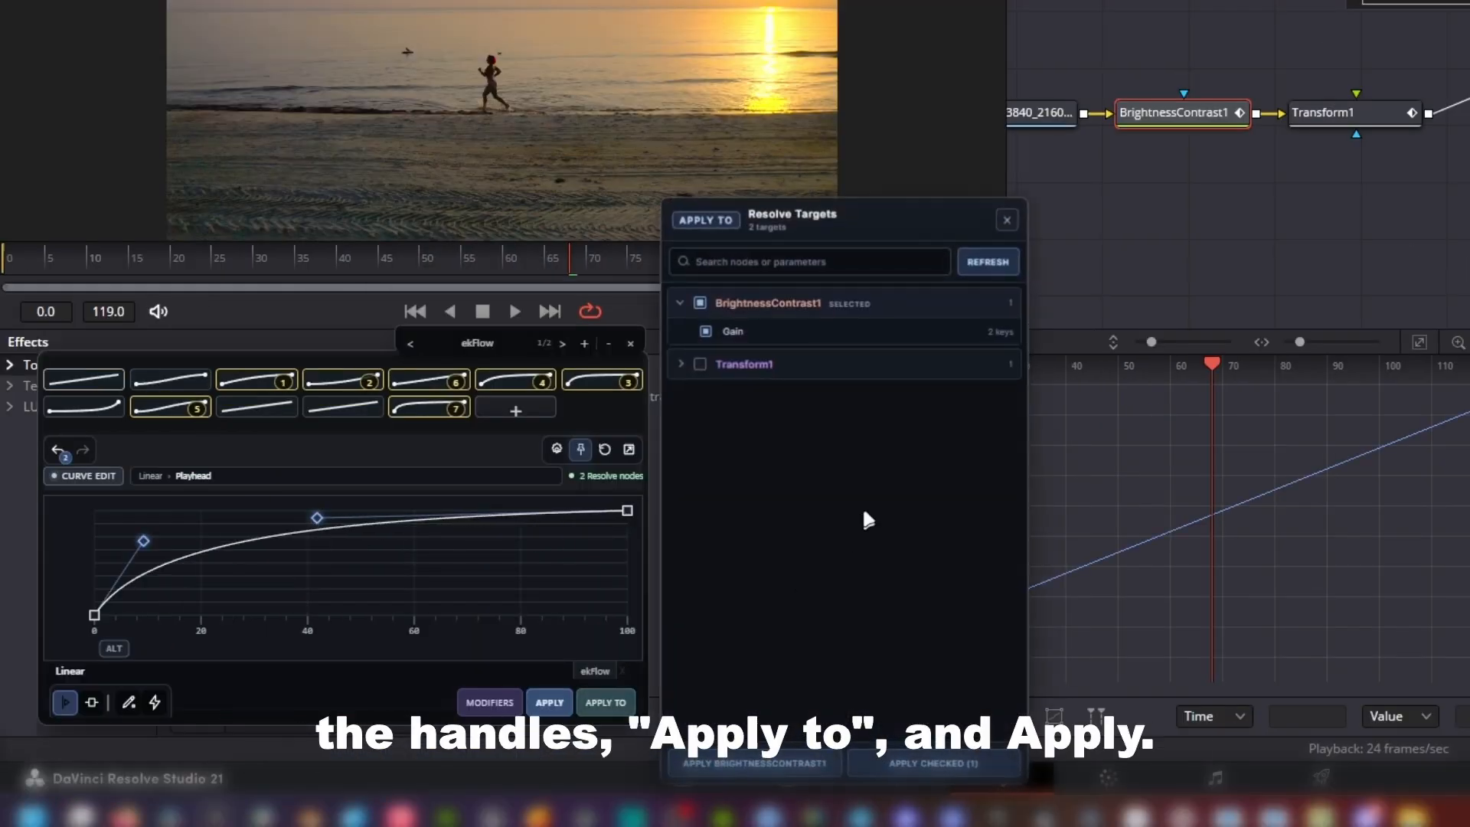
pyautogui.click(921, 766)
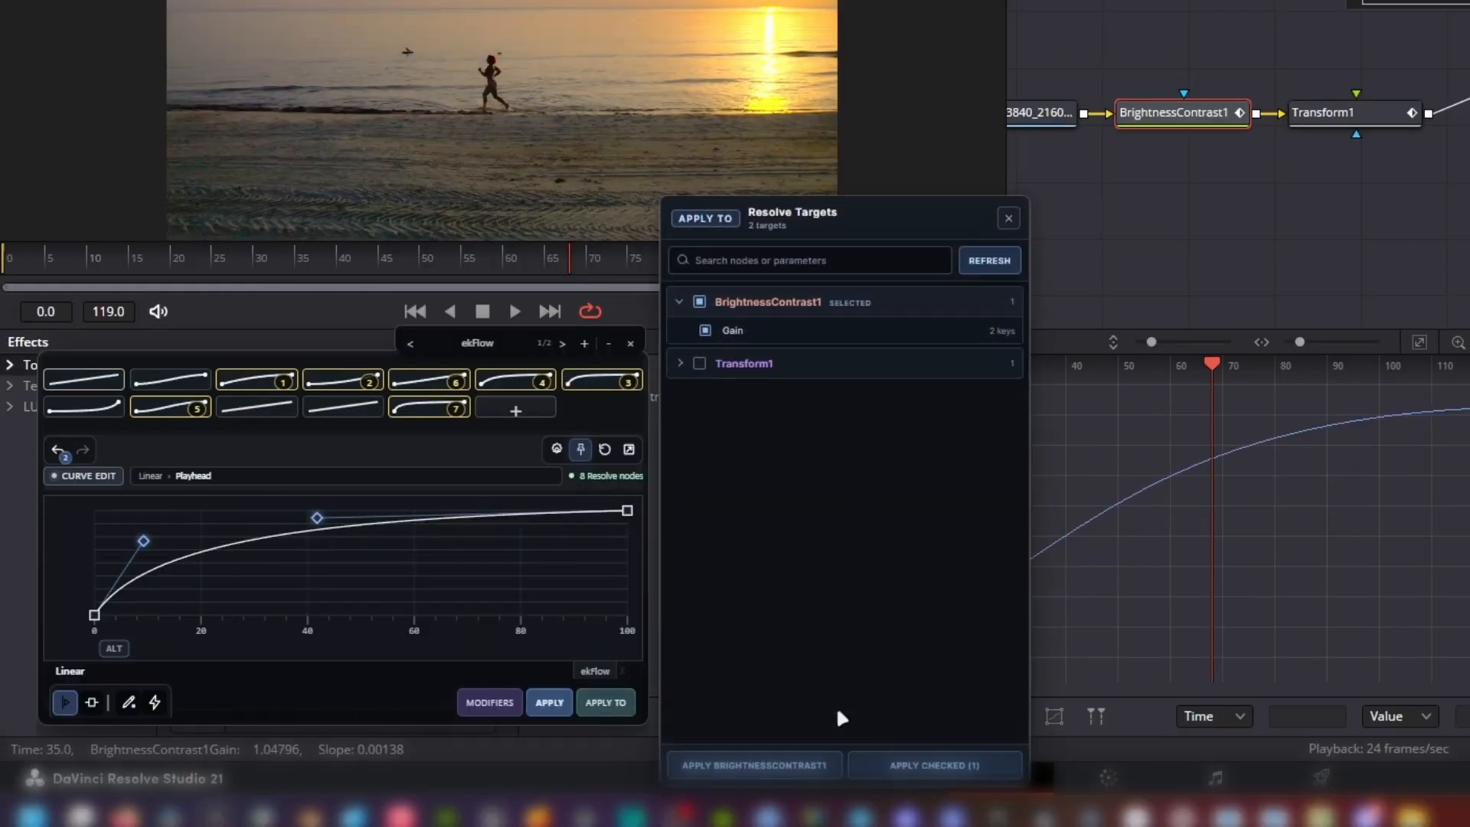
# Make Transform1 the only checked target instead of BrightnessContrast1 and apply the ease-out curve to it.
pyautogui.moveTo(906, 230); pyautogui.dragTo(590, 166)
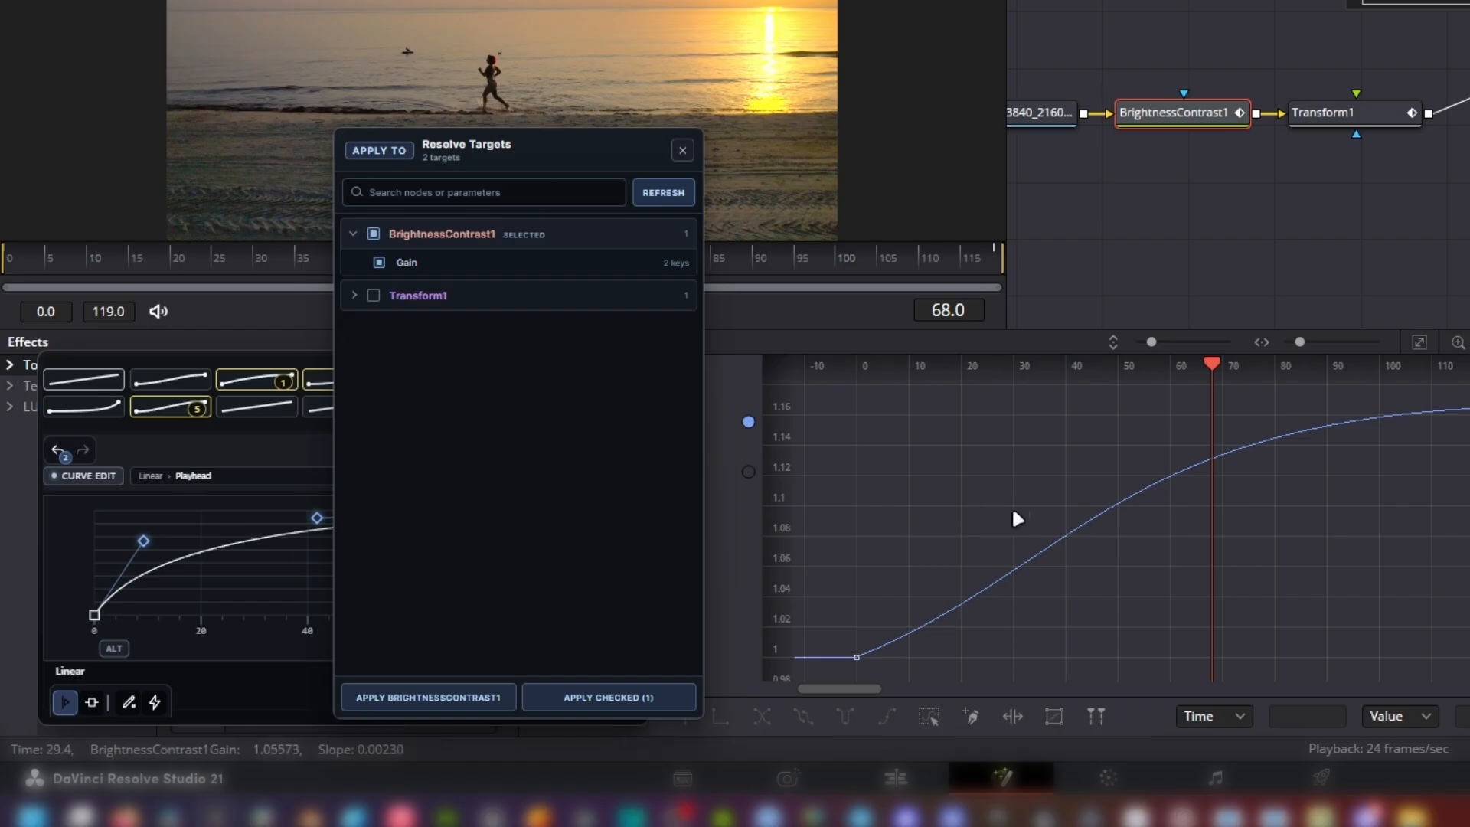
pyautogui.click(374, 296)
pyautogui.moveTo(1337, 122)
pyautogui.mouseDown()
pyautogui.moveTo(1332, 167)
pyautogui.moveTo(1337, 139)
pyautogui.mouseUp()
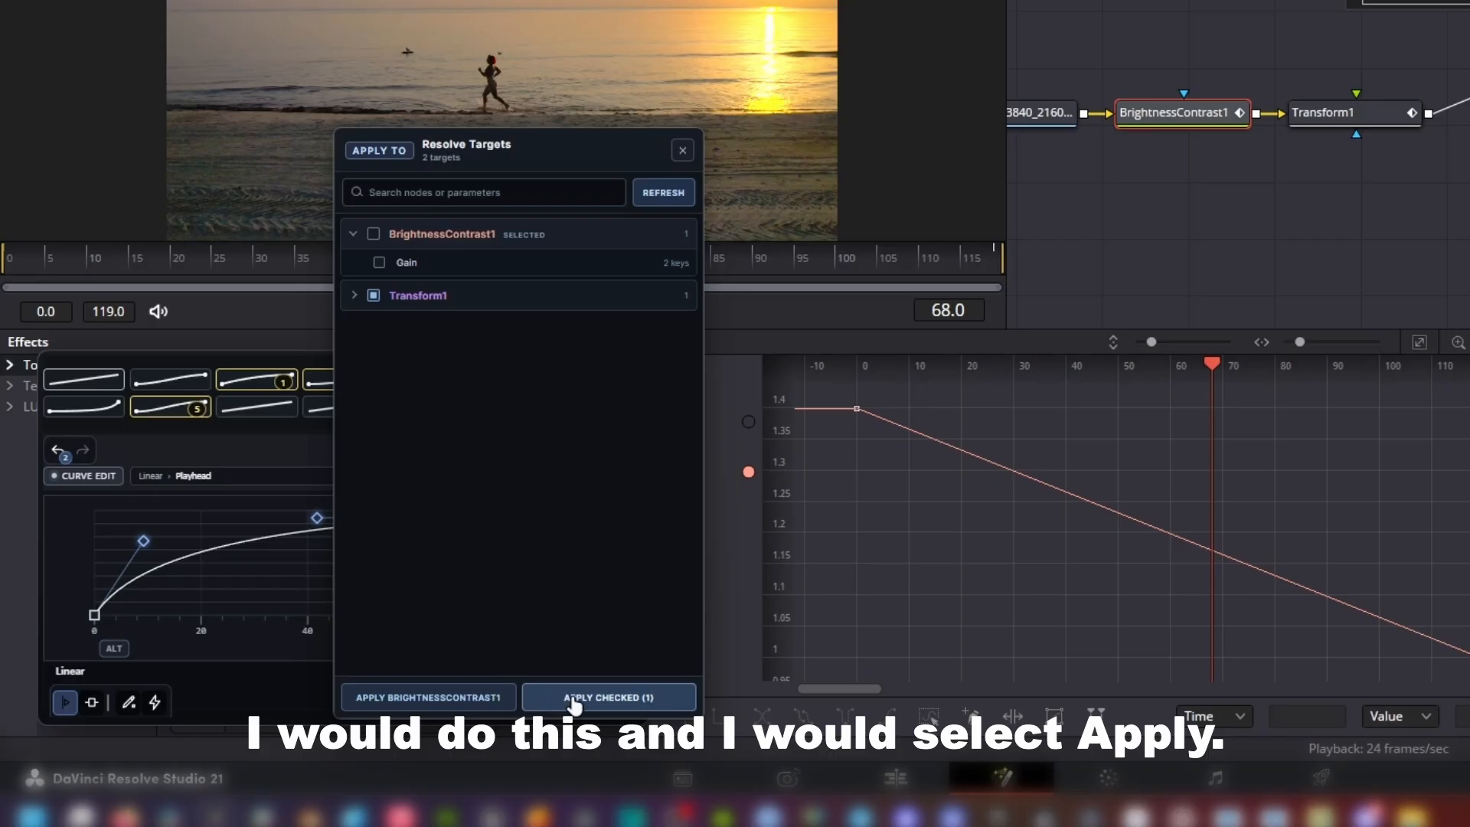
pyautogui.click(572, 698)
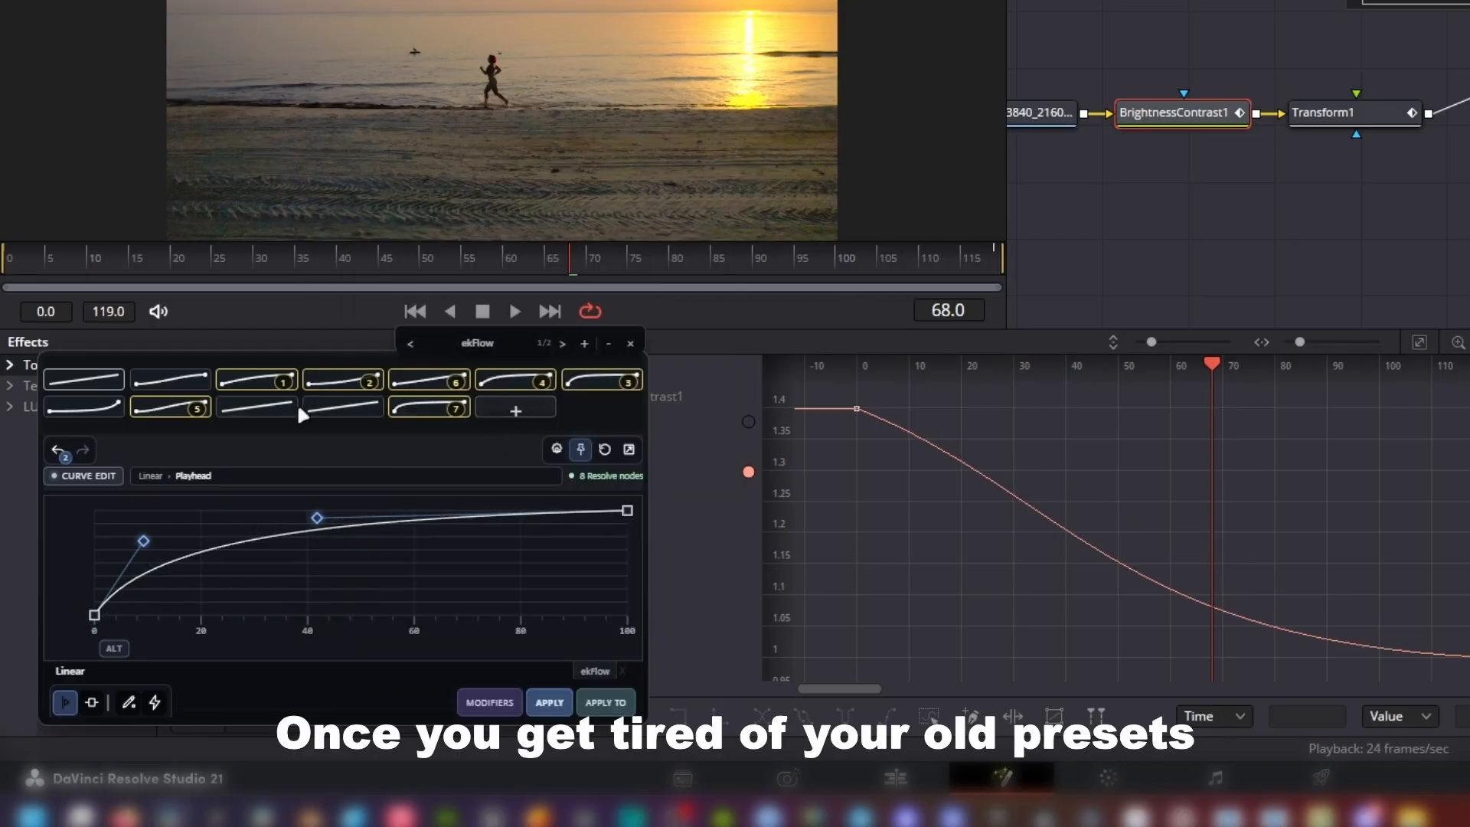
# Move the ekFlow window over the viewer and node area and create a new spline gallery named "second gallery 2".
pyautogui.moveTo(485, 457); pyautogui.dragTo(995, 234)
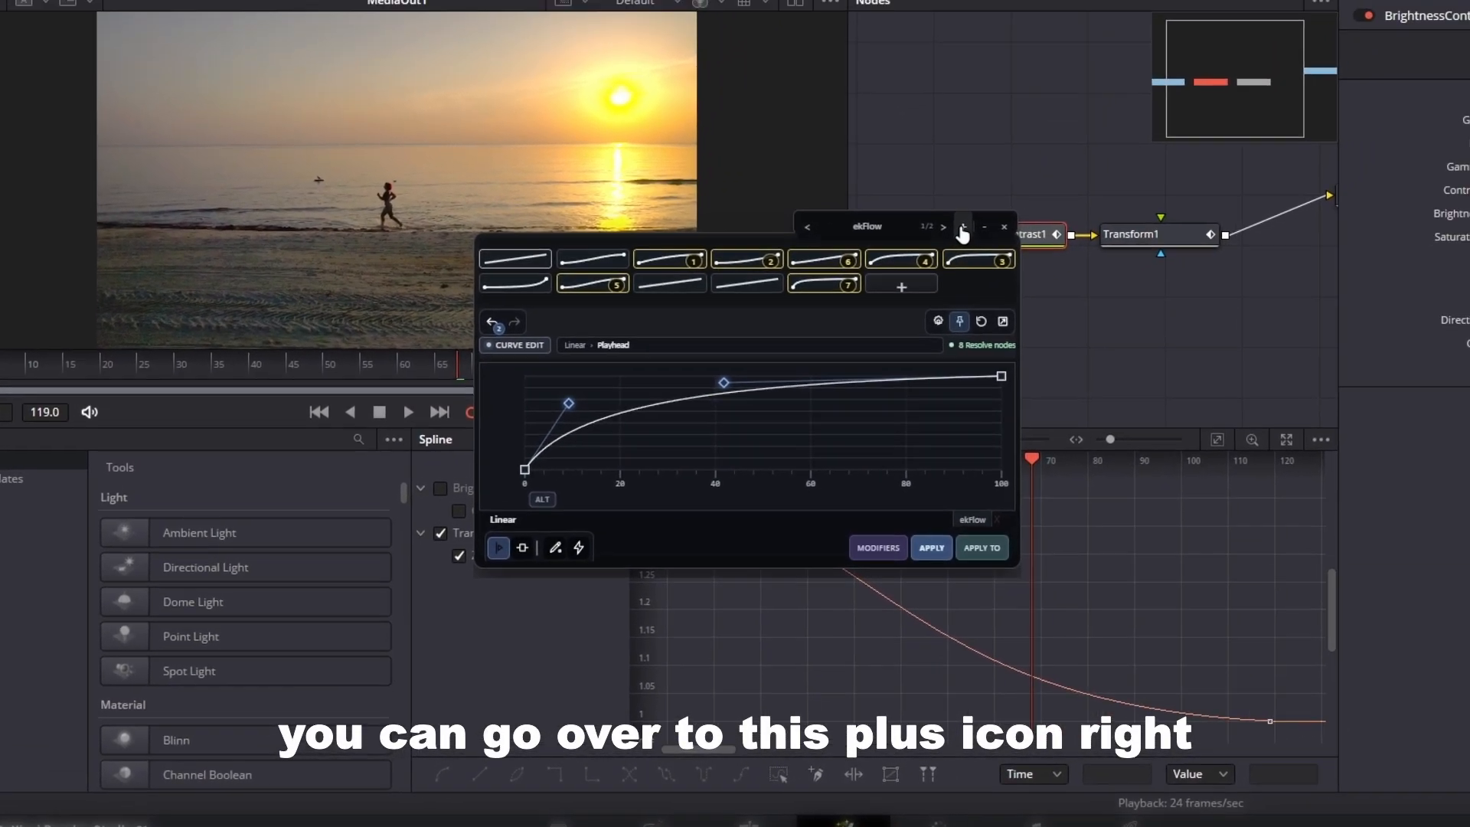
pyautogui.click(987, 209)
pyautogui.write('second gallery 2')
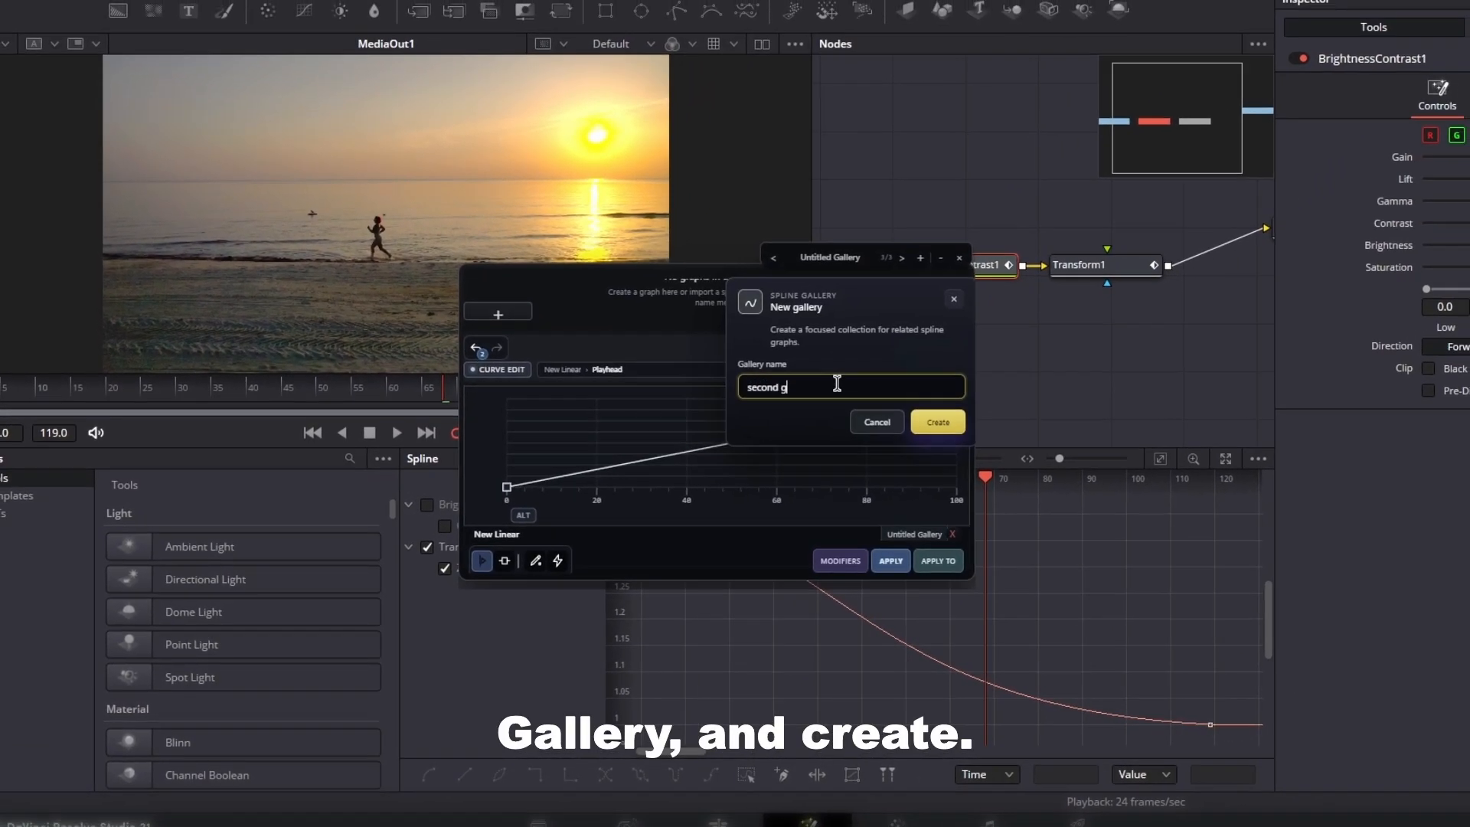
pyautogui.click(944, 419)
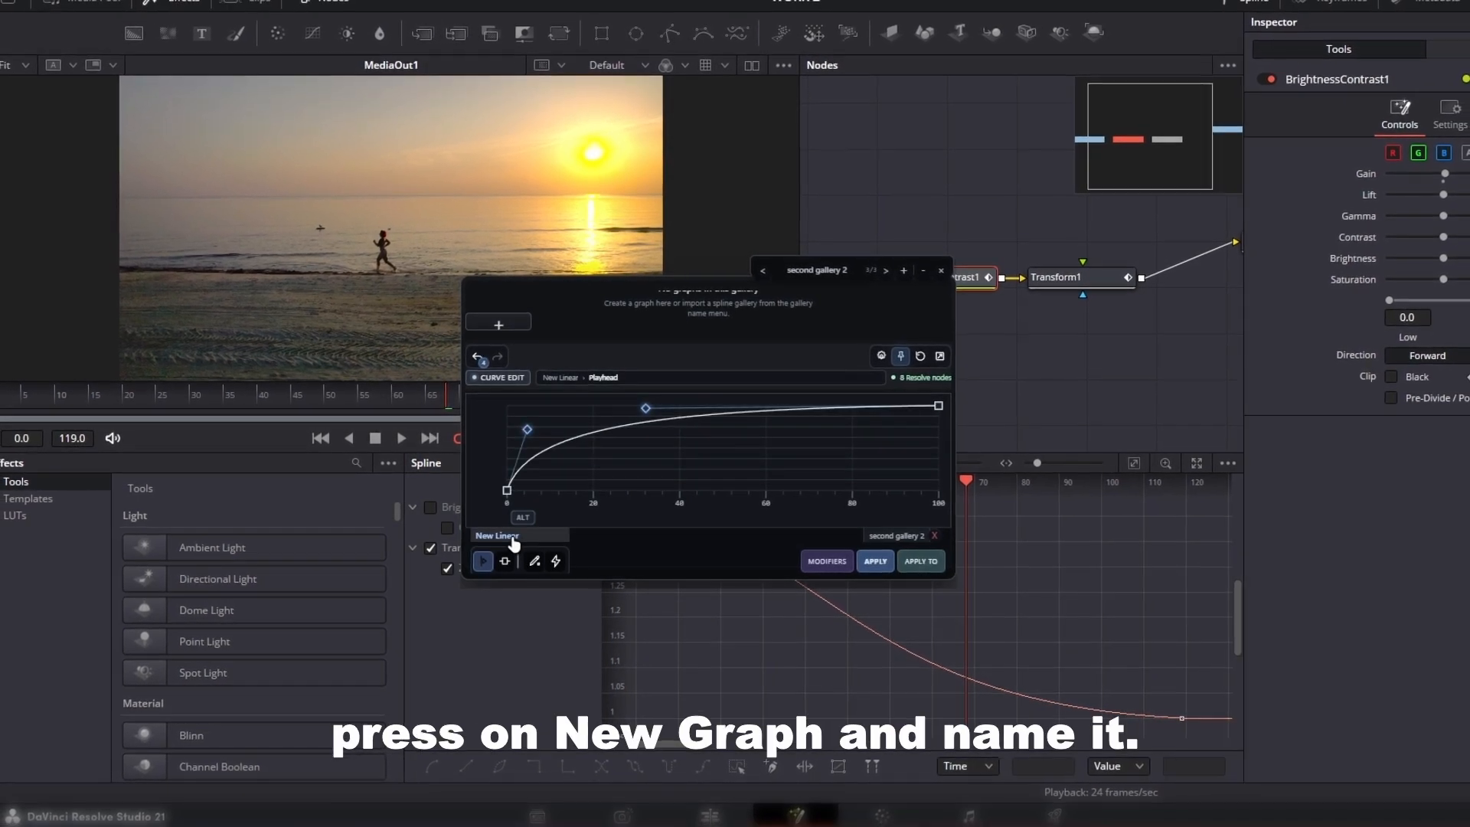
# Rename the New Linear graph in the second gallery to "new graph".
pyautogui.click(496, 536)
pyautogui.click(580, 508)
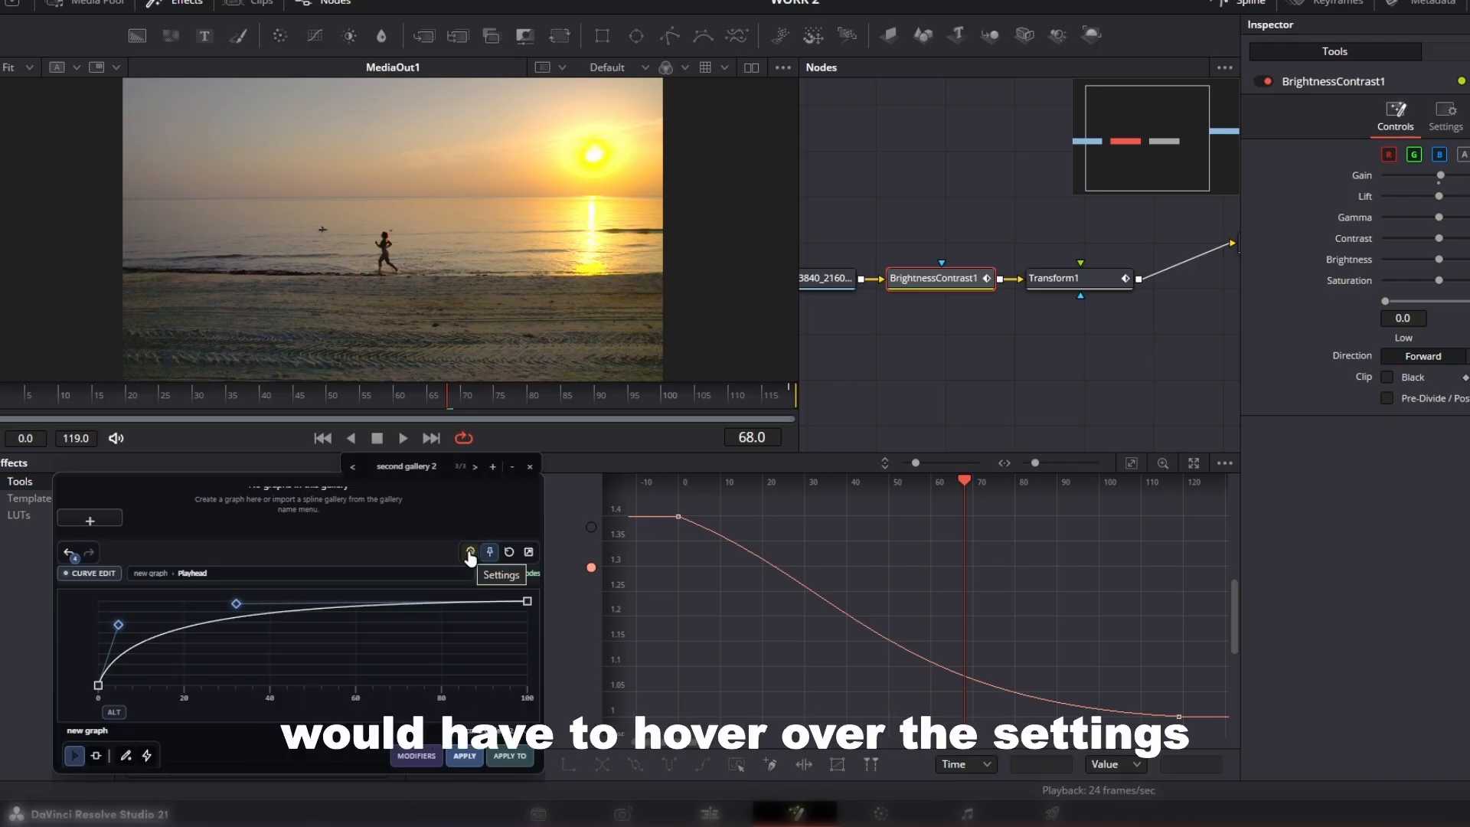
# Open the ekFlow settings and assign G as the shortcut for selecting all graph keyframes.
pyautogui.click(470, 552)
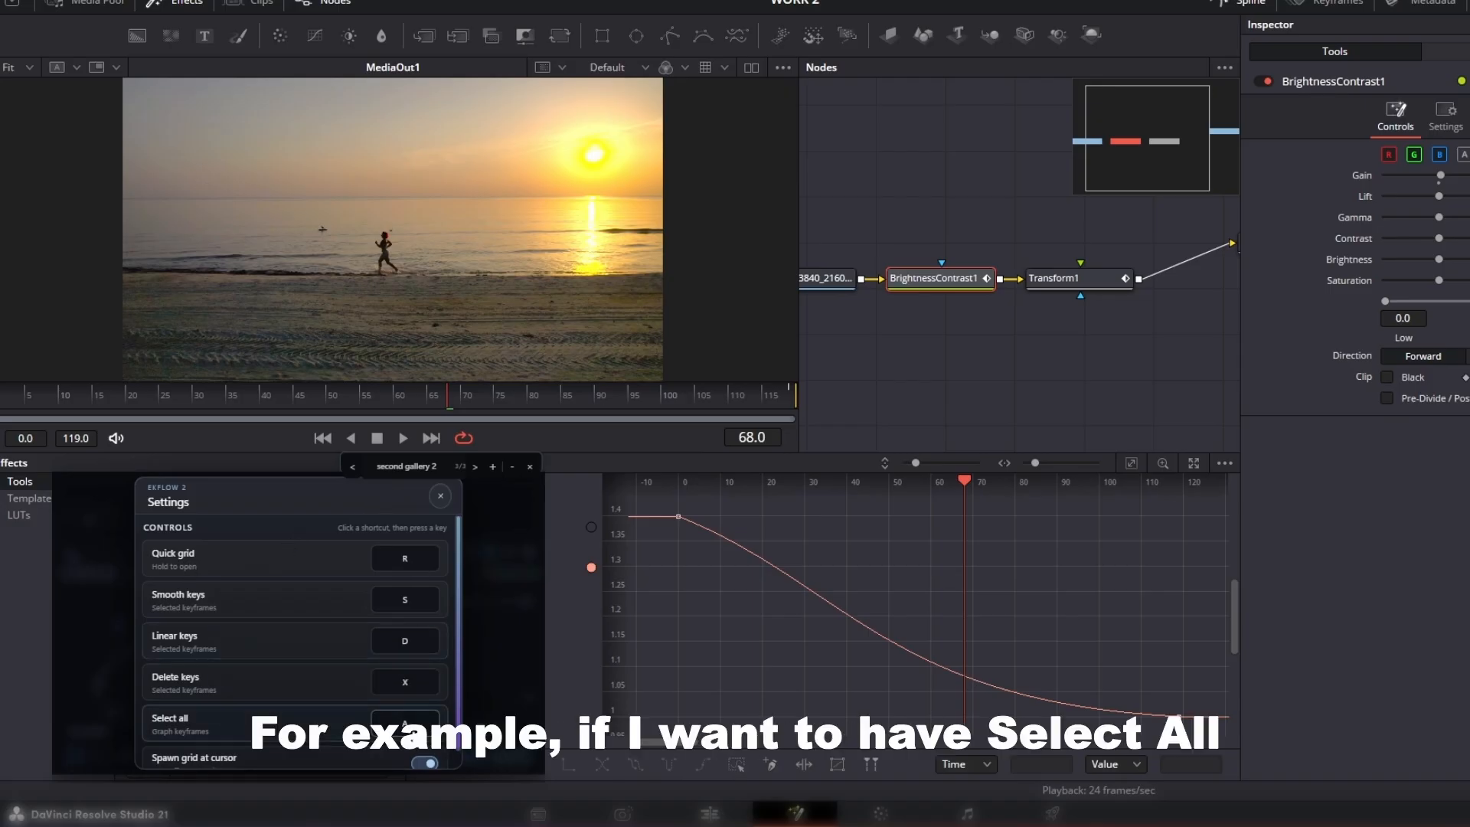
pyautogui.click(409, 733)
pyautogui.press('g')
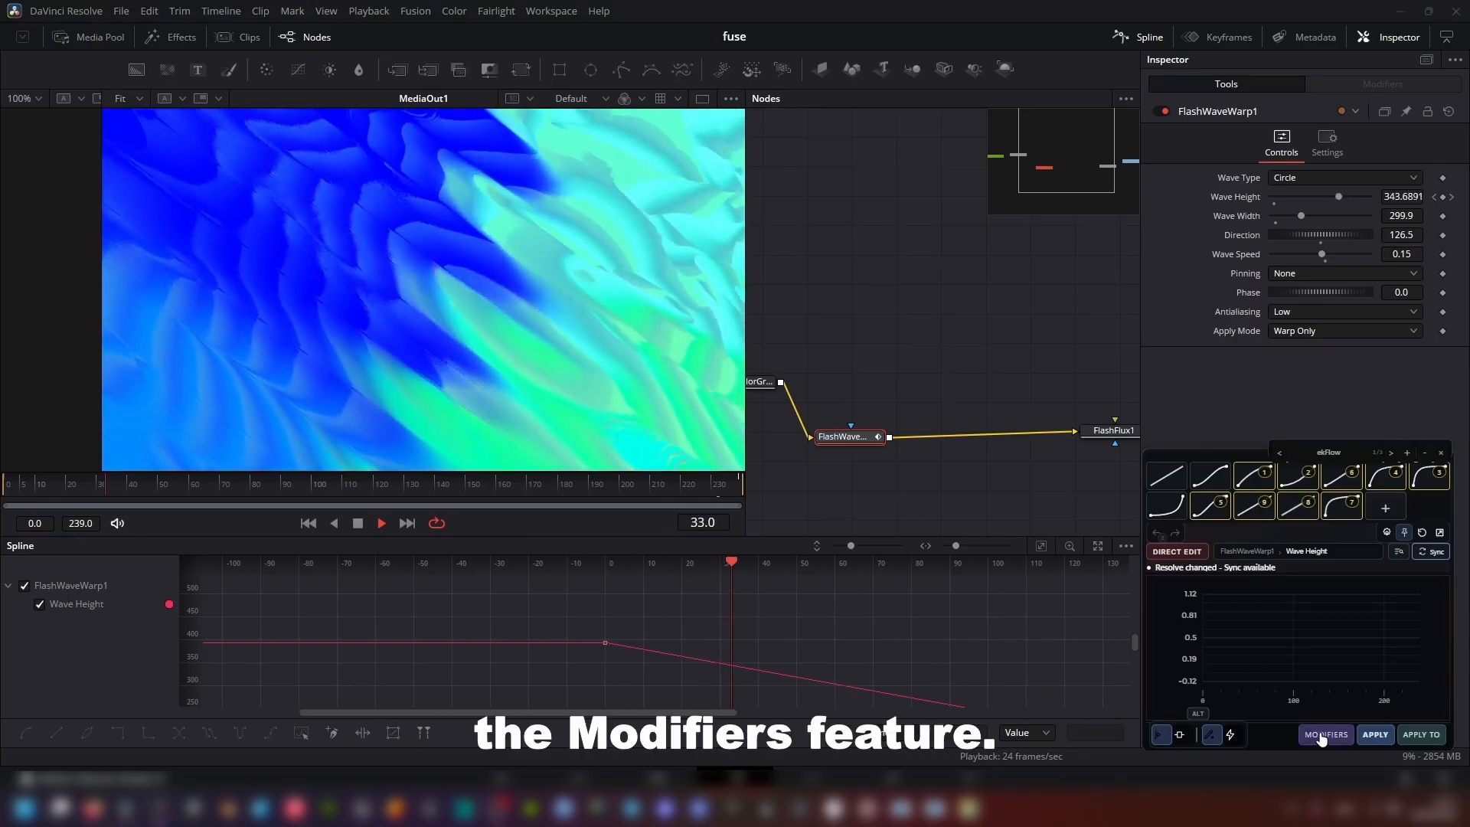
# Add a Bounce modifier to the FlashWaveWarp1 Wave Height graph with Impact 157 and Bounces 30,9.
pyautogui.click(1325, 735)
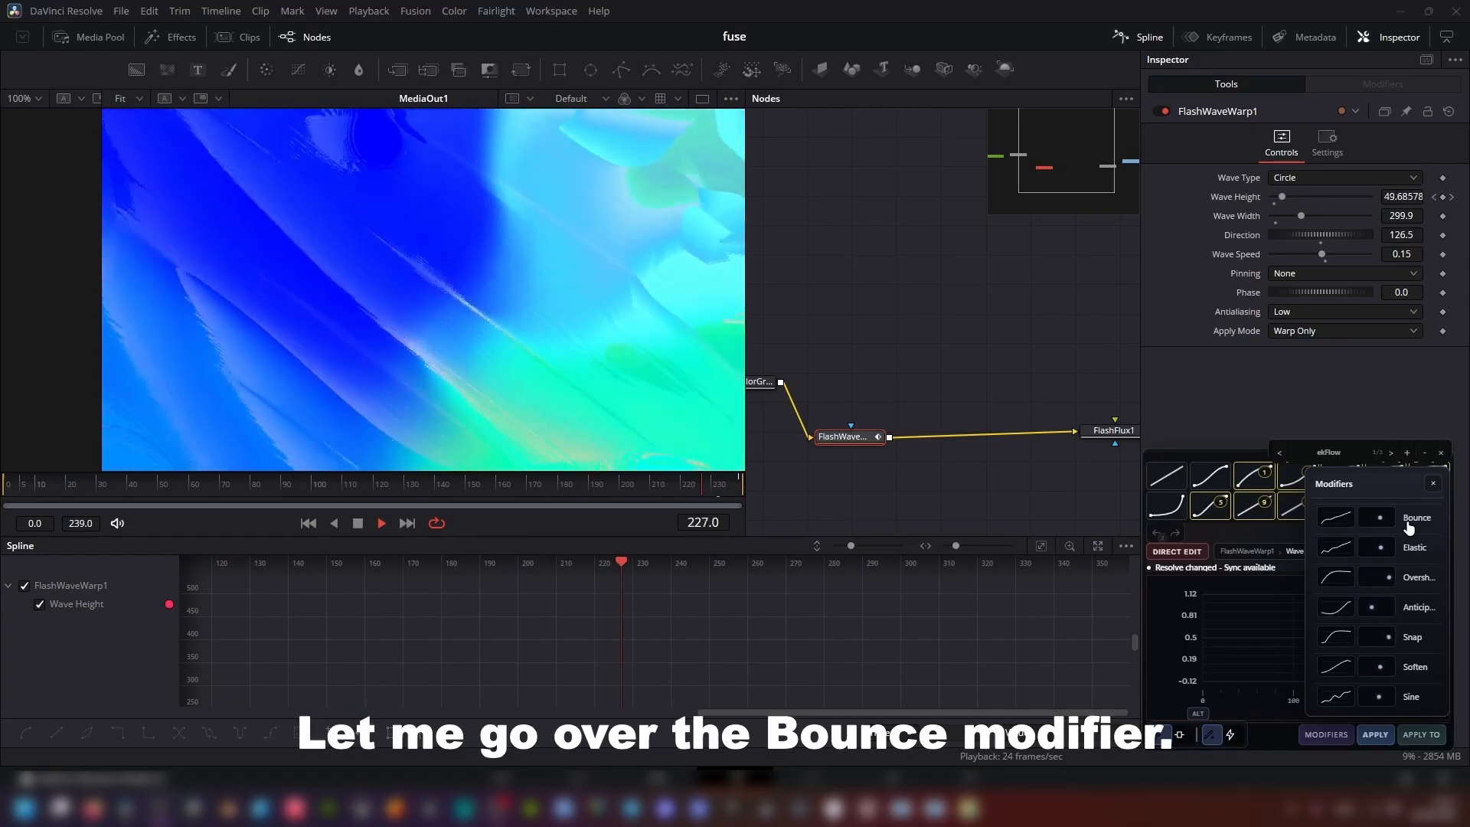
pyautogui.click(1403, 528)
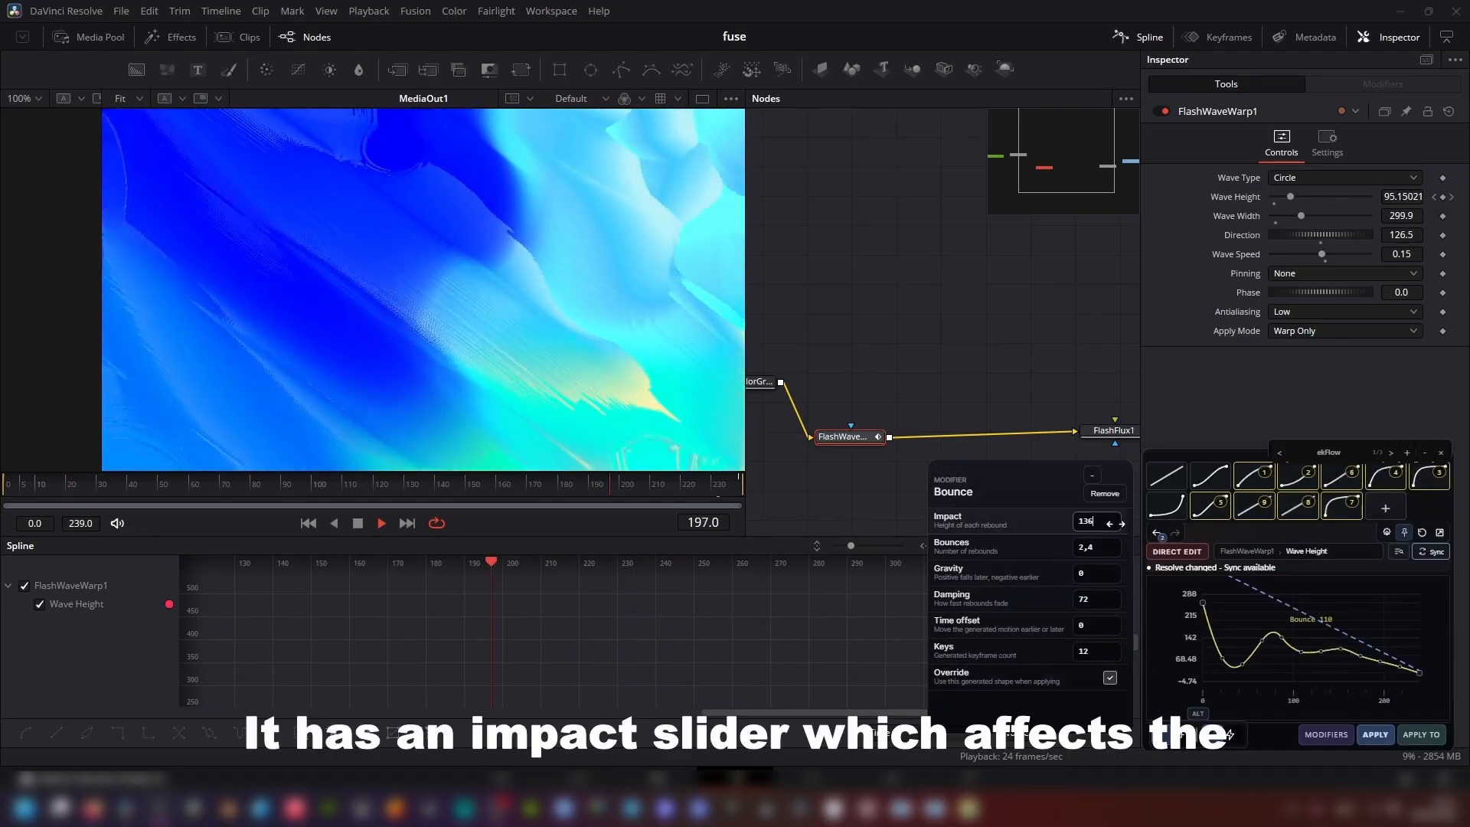
pyautogui.moveTo(1115, 523); pyautogui.dragTo(1117, 525)
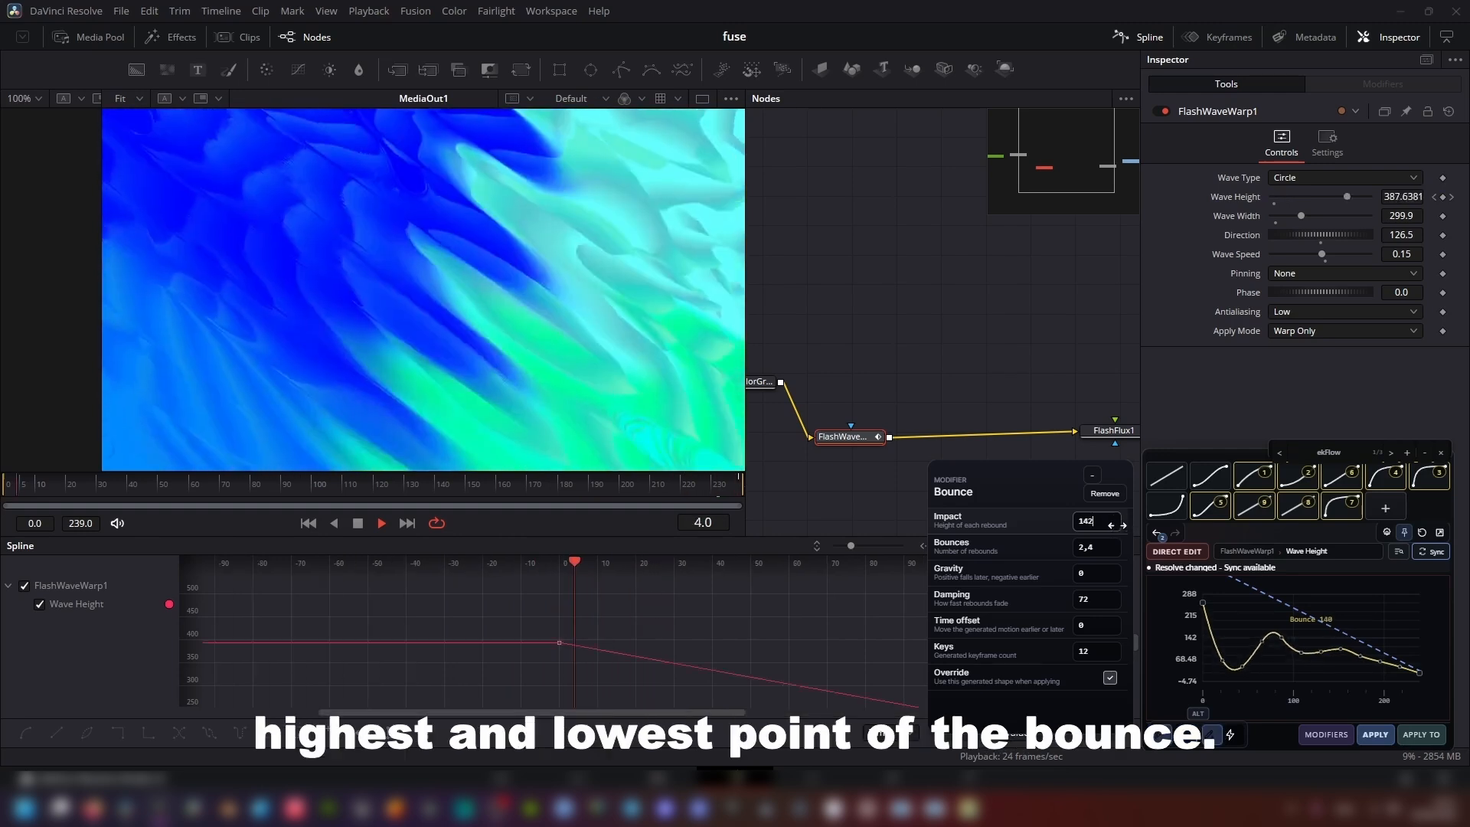
pyautogui.moveTo(1119, 525); pyautogui.dragTo(1124, 525)
pyautogui.moveTo(1087, 547); pyautogui.dragTo(1172, 547)
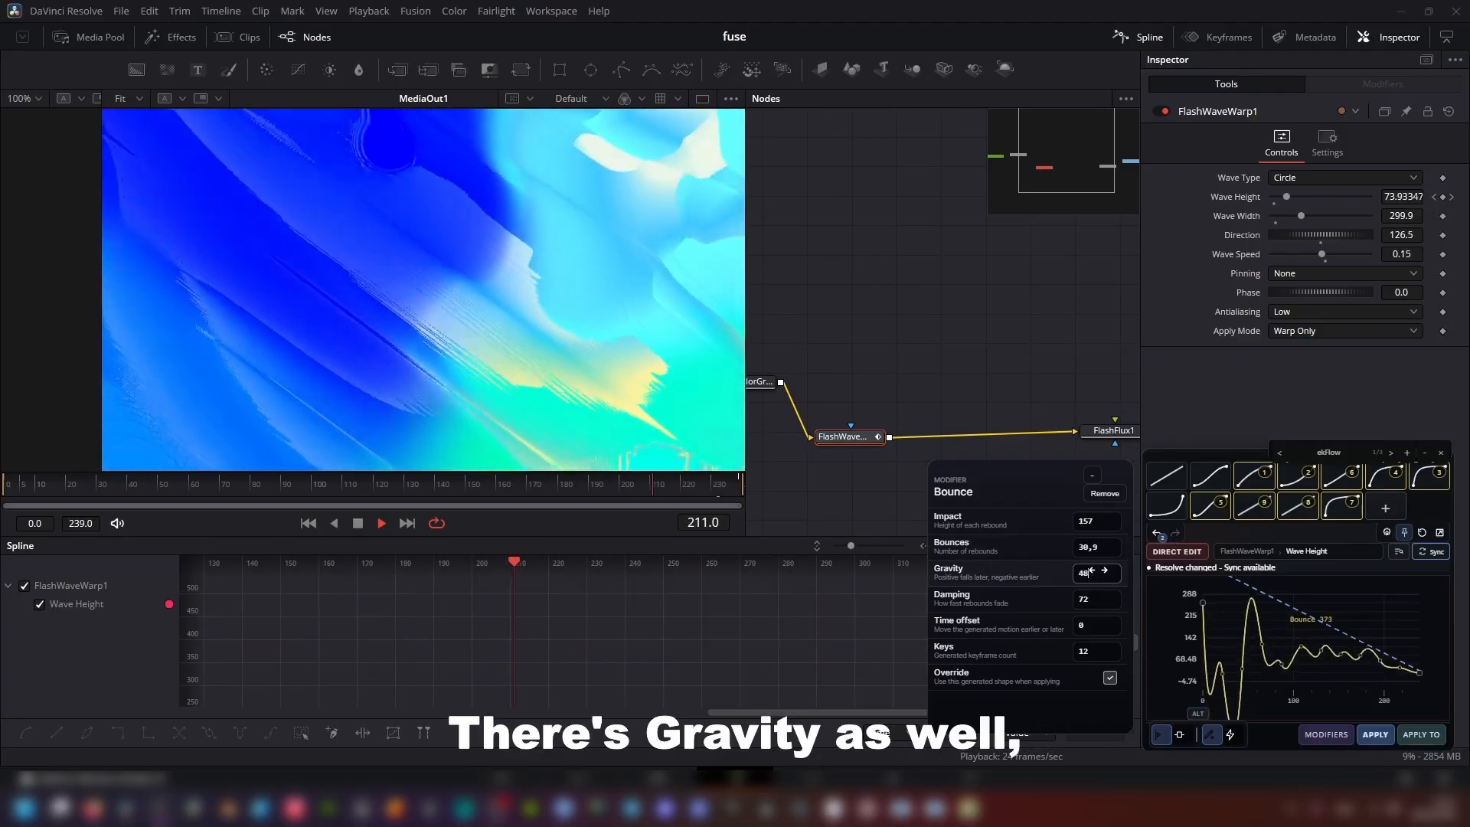
# Set the Bounce modifier's Gravity and Damping to 168 and increase its Time offset and Keys.
pyautogui.moveTo(1097, 571); pyautogui.dragTo(1101, 571)
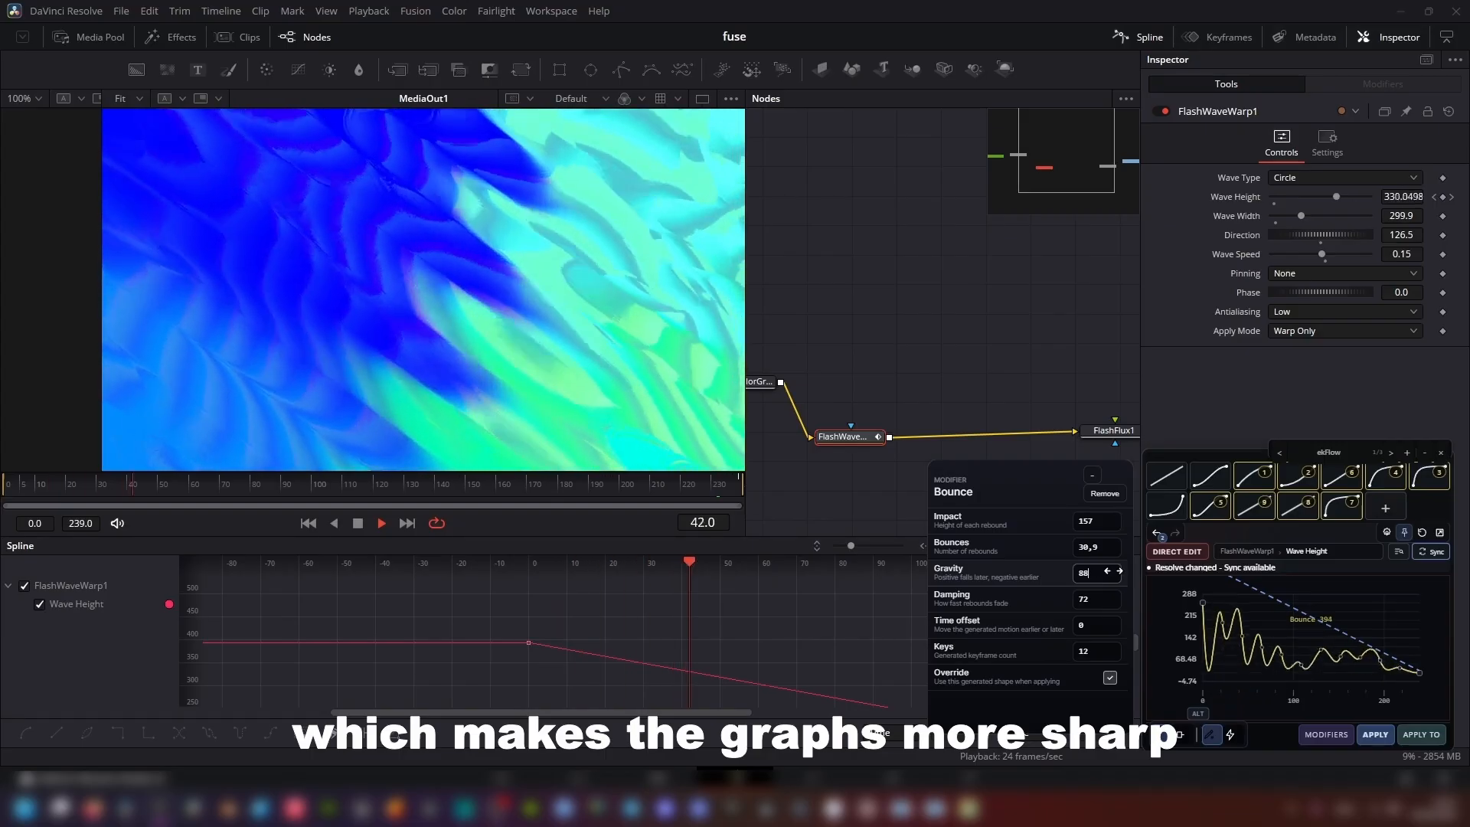
pyautogui.moveTo(1112, 571); pyautogui.dragTo(1117, 571)
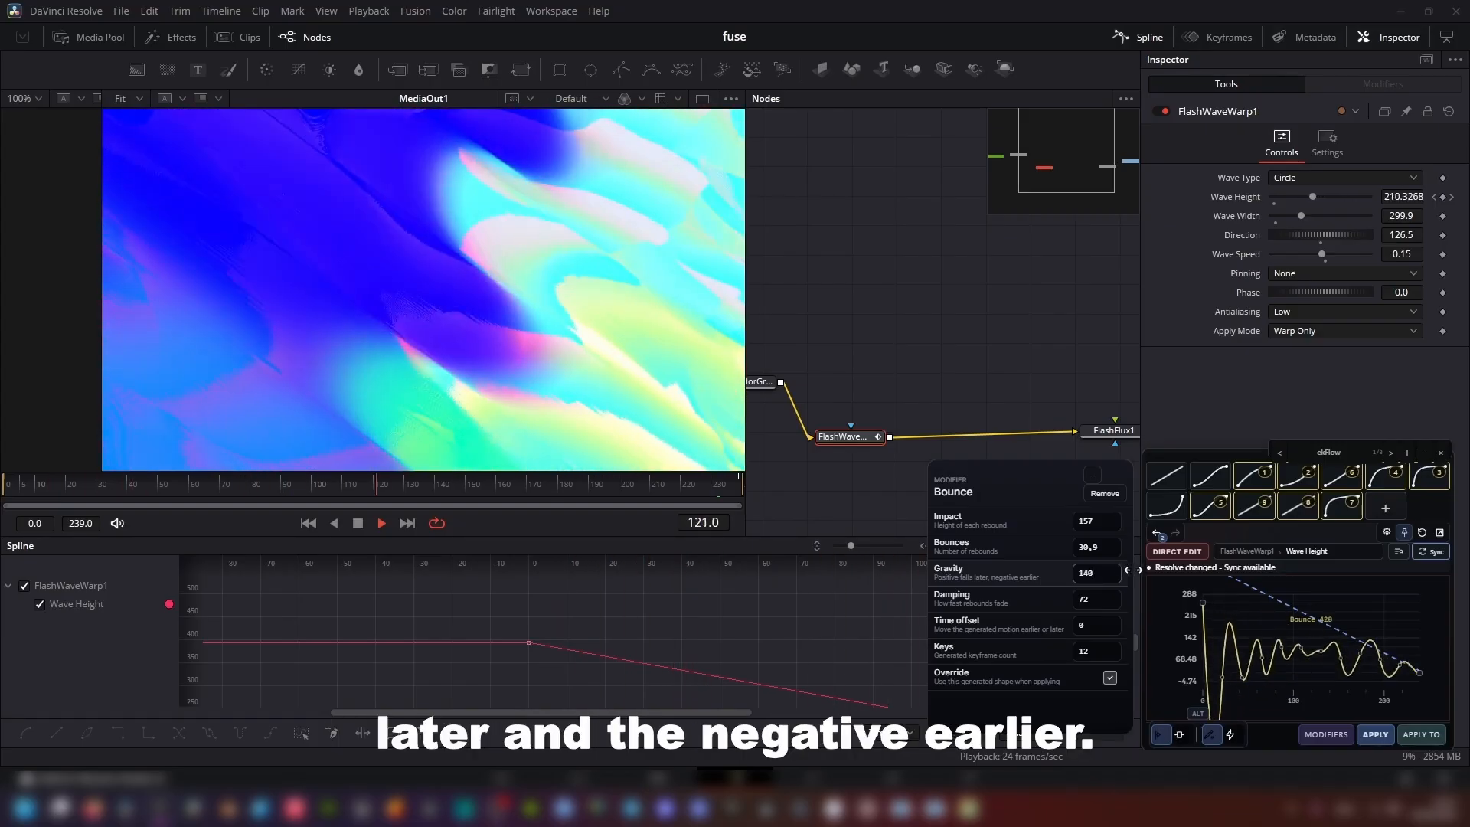
pyautogui.moveTo(1102, 598); pyautogui.dragTo(1111, 598)
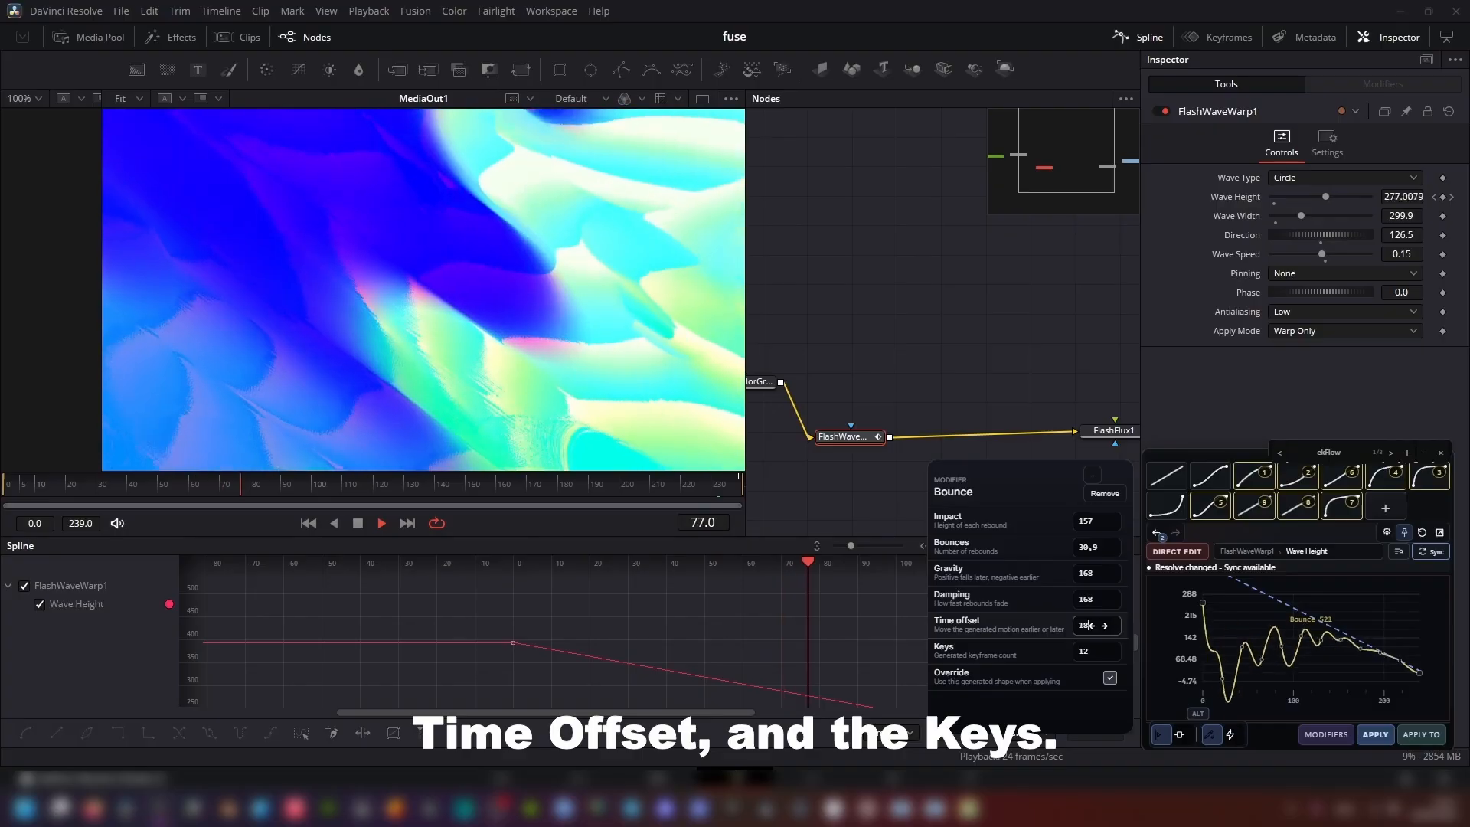
pyautogui.moveTo(1095, 652); pyautogui.dragTo(1103, 656)
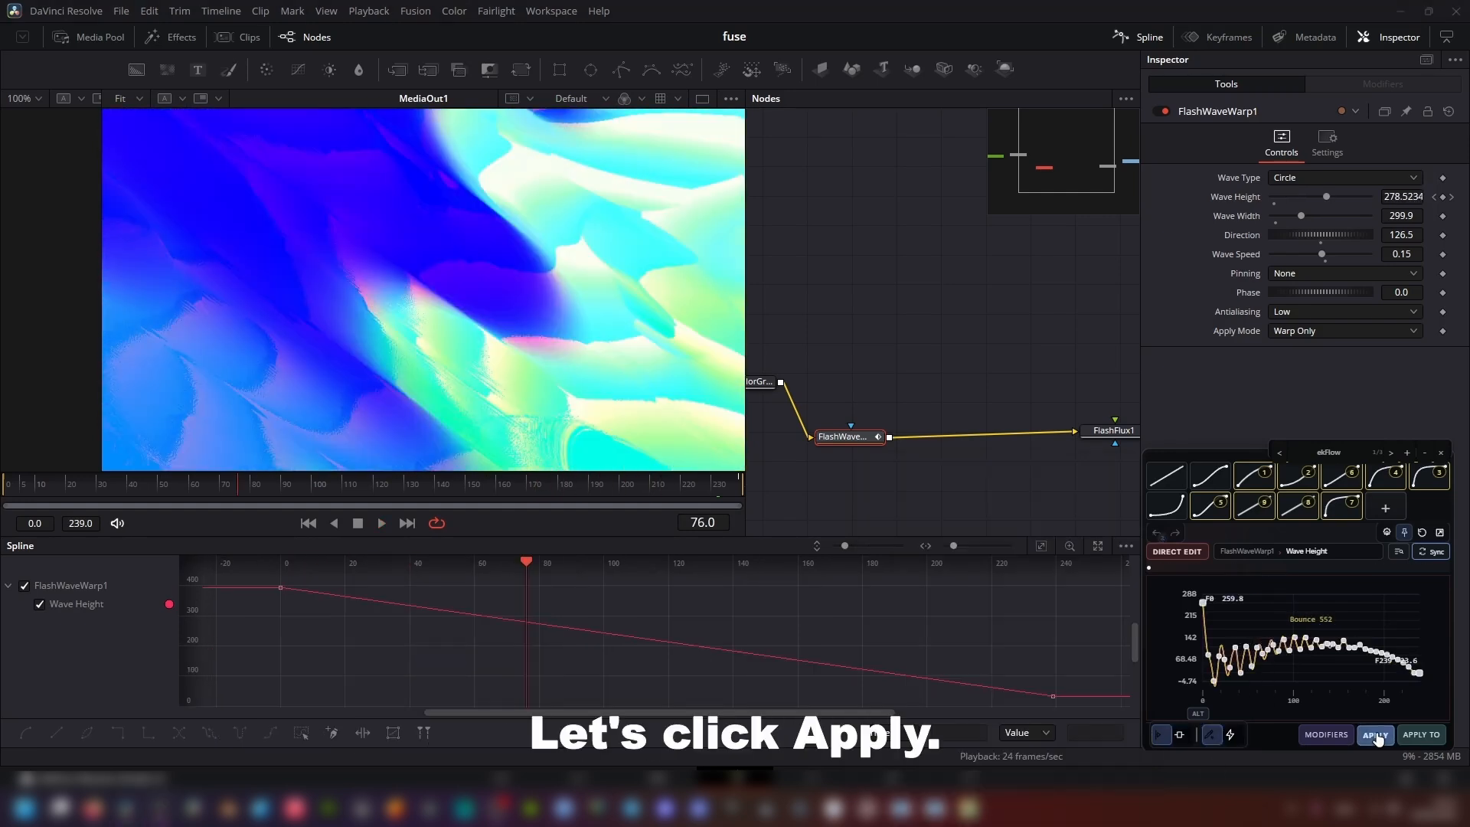
# Apply the Bounce curve to FlashWaveWarp1's Wave Height and move the node slightly higher in the node graph.
pyautogui.click(1375, 734)
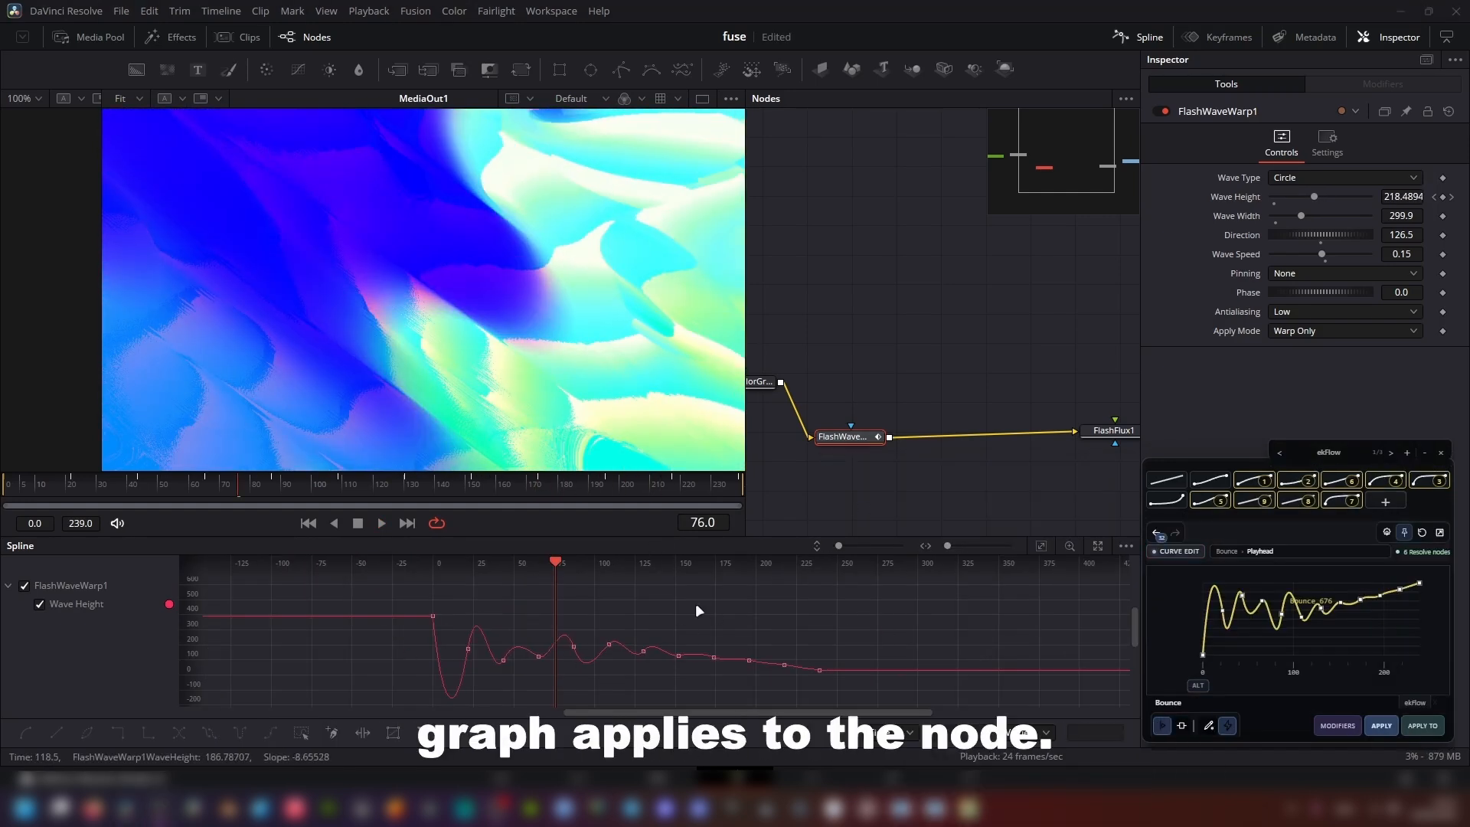
pyautogui.scroll(-2, 758, 642)
pyautogui.moveTo(844, 442); pyautogui.dragTo(867, 394)
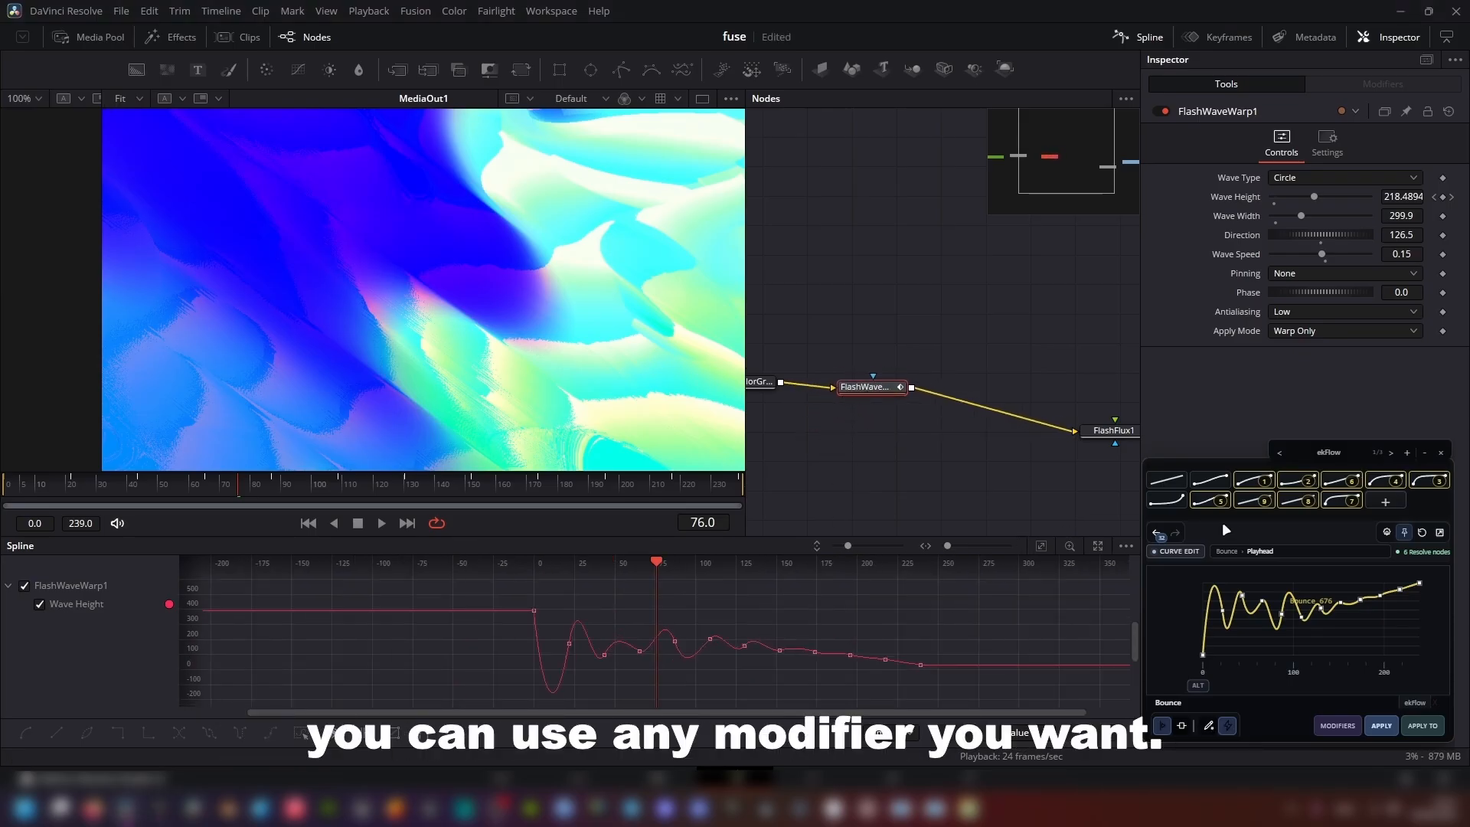